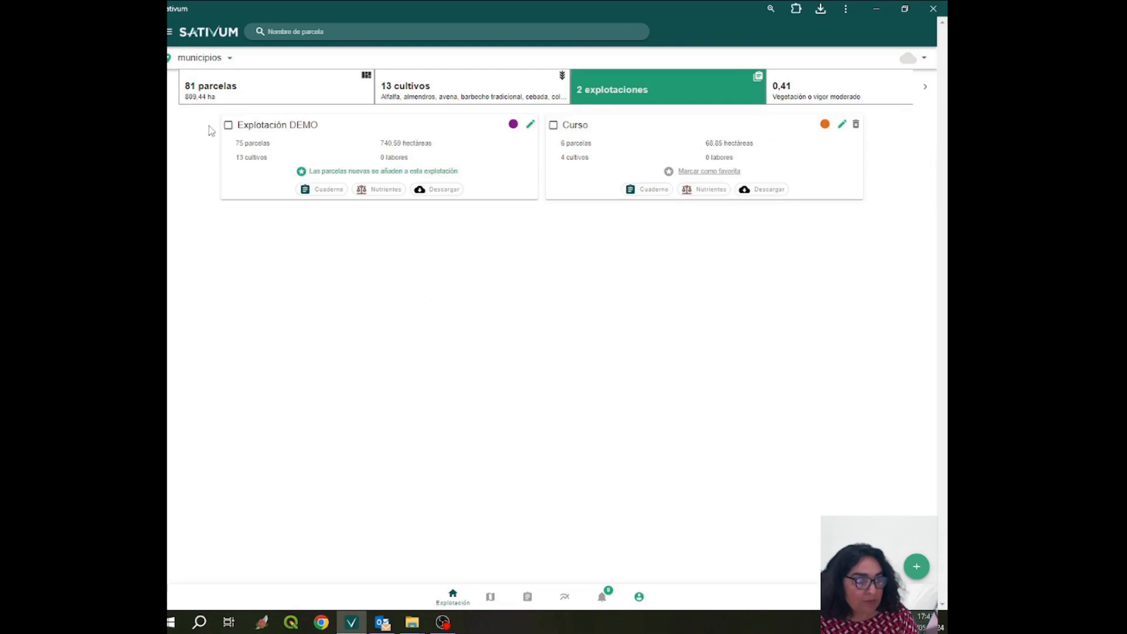
- Filter the plots to the Explotación DEMO farm and search them for "colza"
{"action": "left_click", "coordinate": [229, 126]}
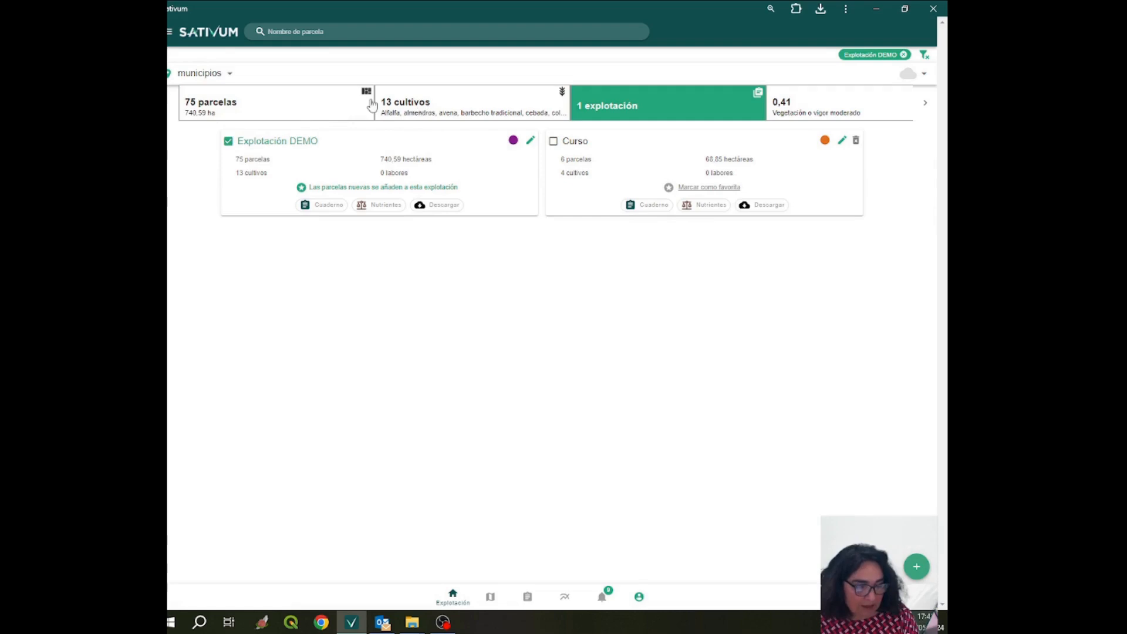
{"action": "left_click", "coordinate": [270, 105]}
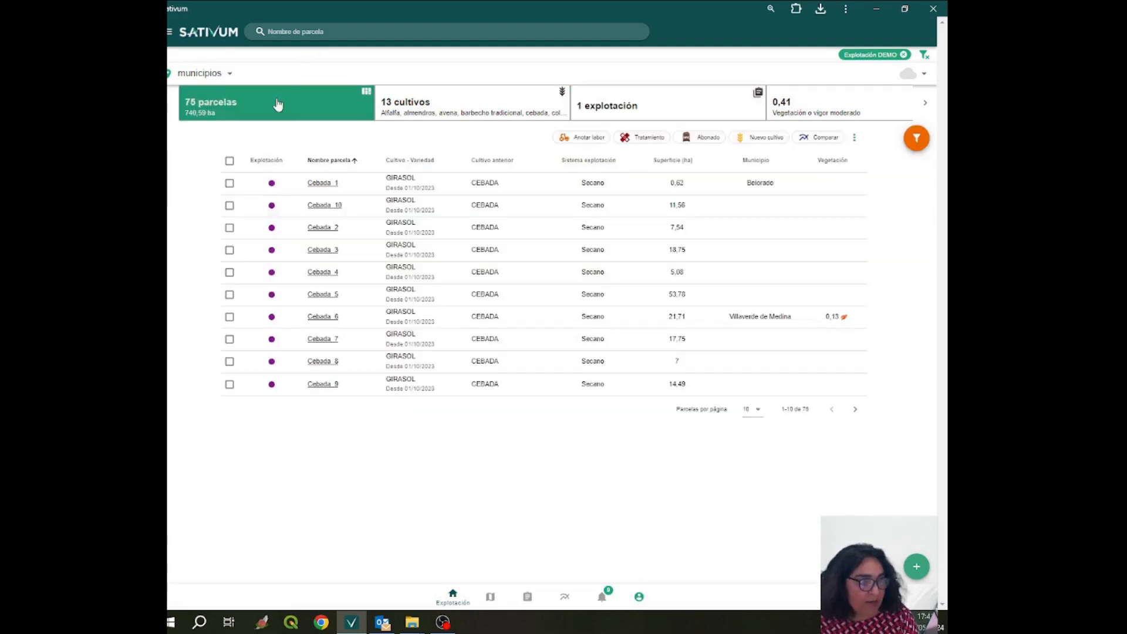
{"action": "left_click", "coordinate": [330, 31]}
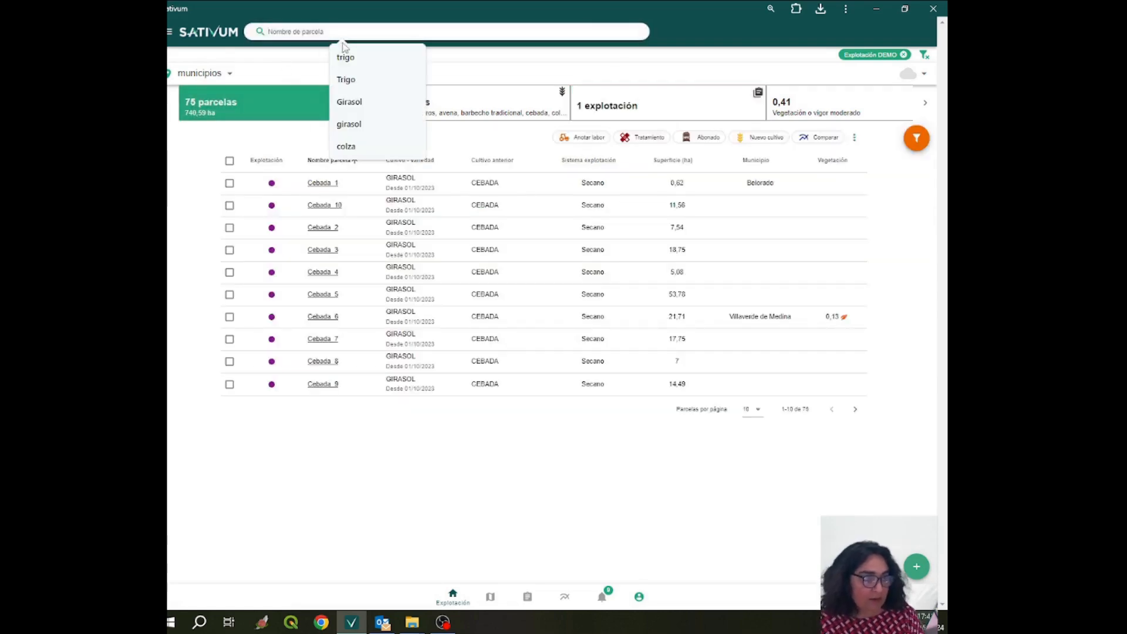
{"action": "left_click", "coordinate": [345, 147]}
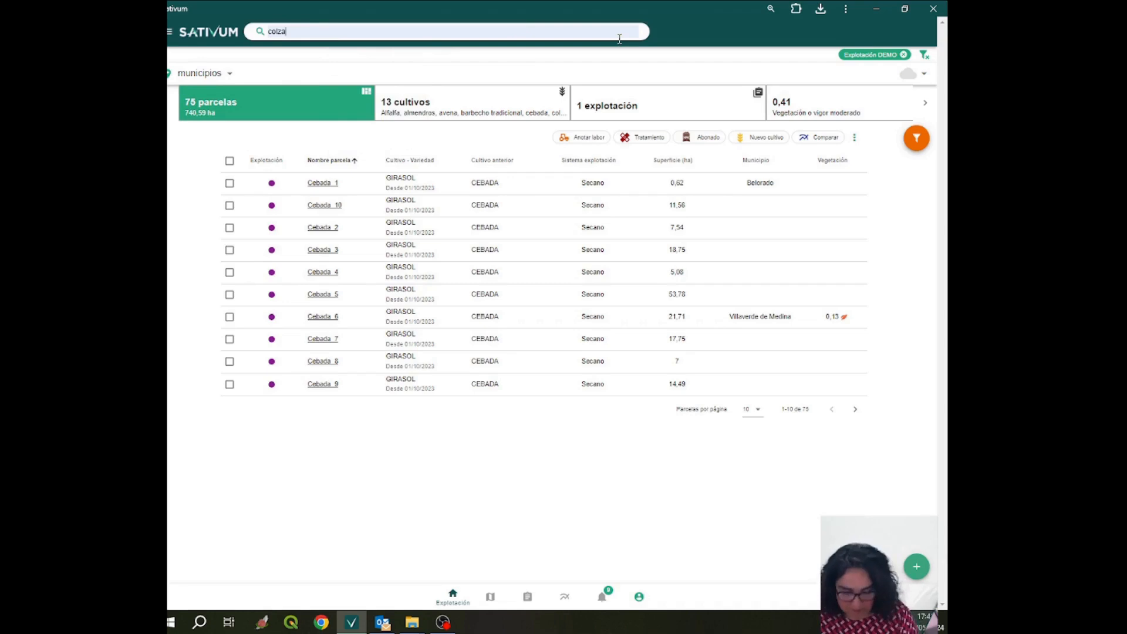
{"action": "key", "text": "Return"}
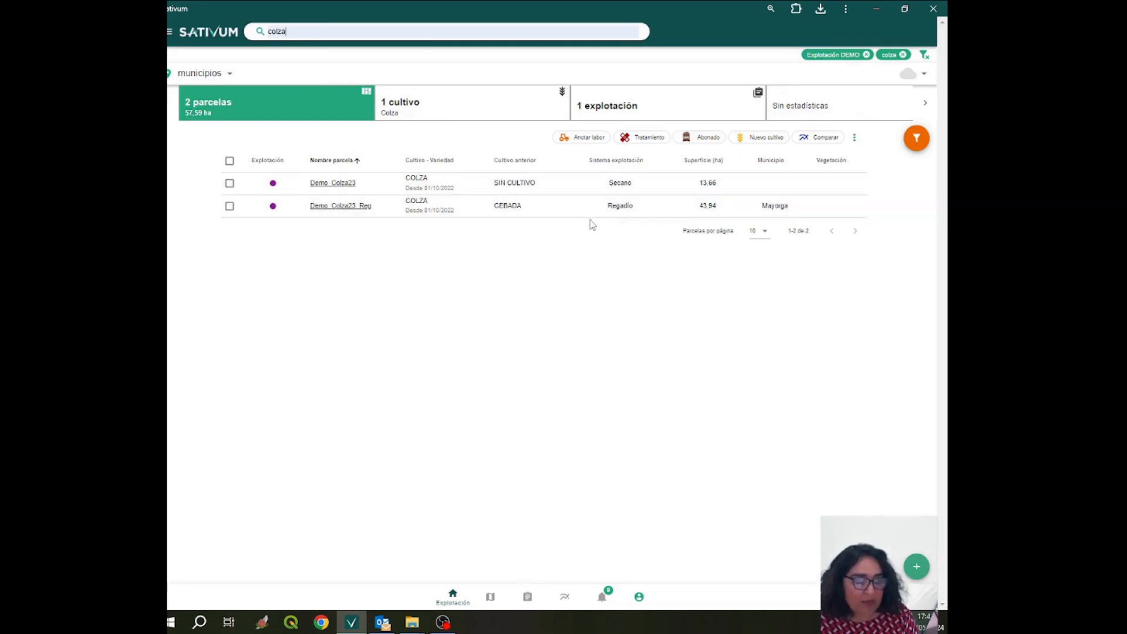
- Open the nutrient plan for the plot Demo_Colza23_Reg
{"action": "left_click", "coordinate": [230, 207]}
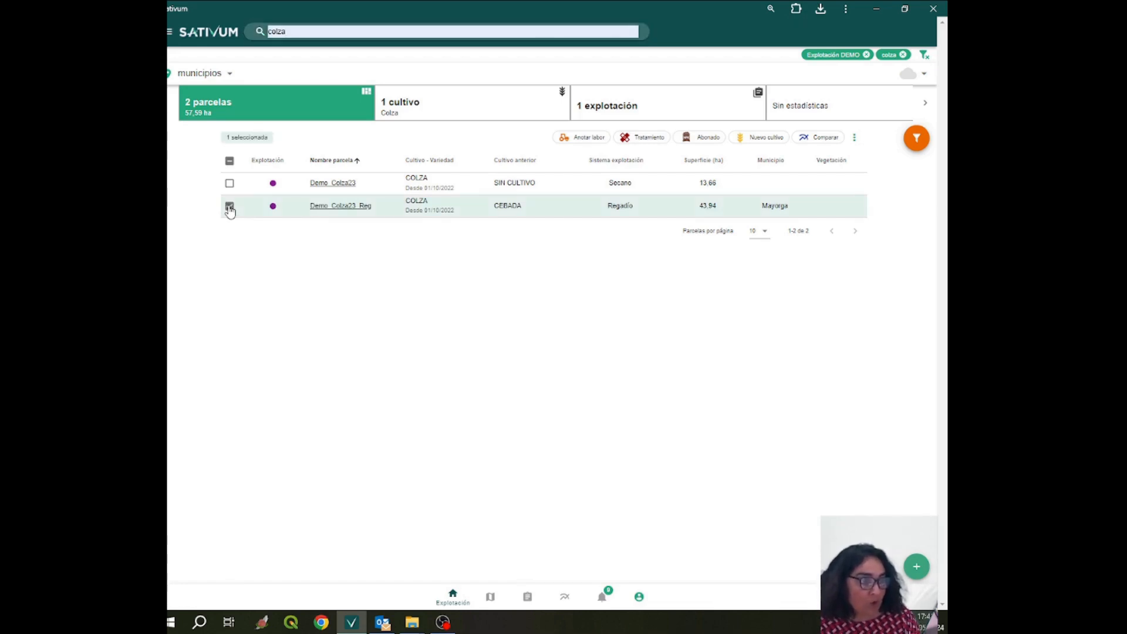
{"action": "left_click", "coordinate": [855, 137]}
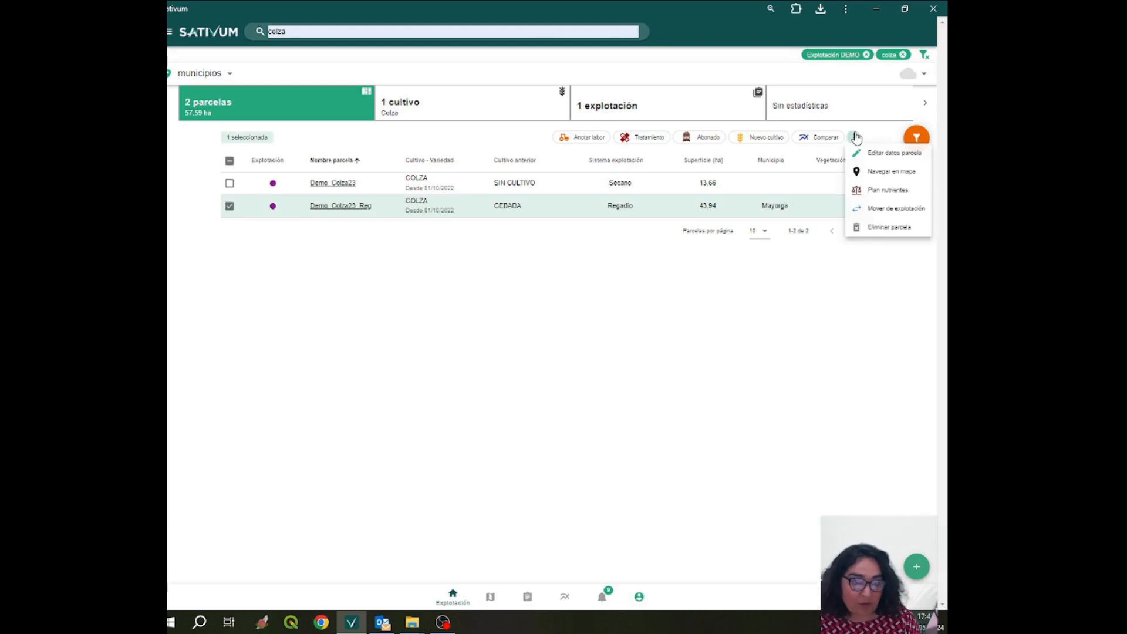
{"action": "left_click", "coordinate": [882, 194]}
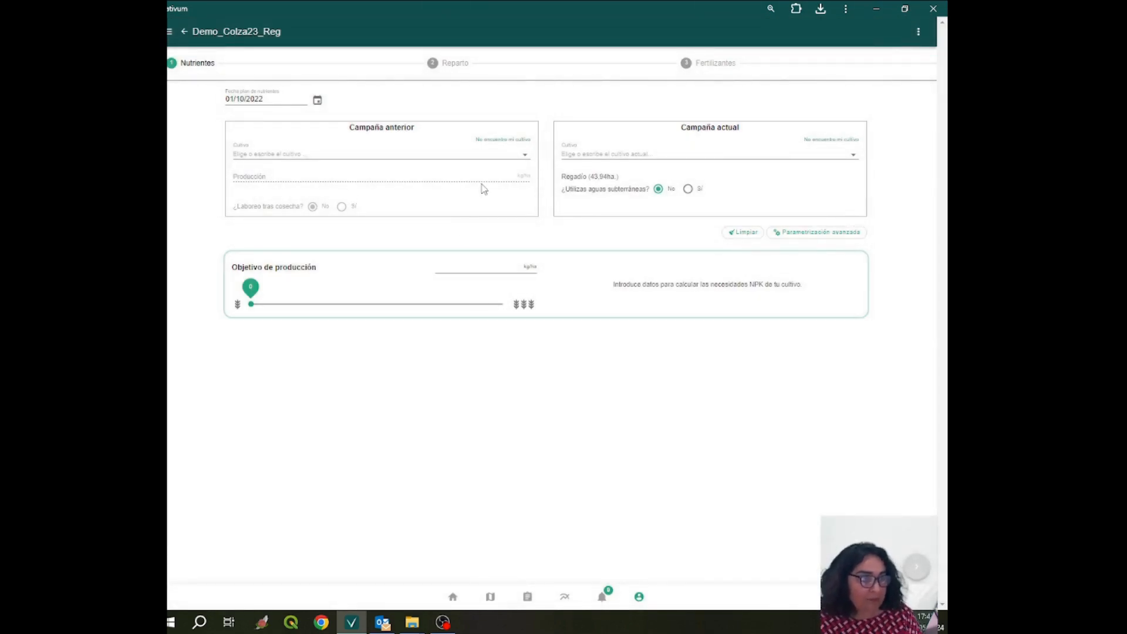
- Set the previous crop to "Cebada 2c - Rto. igual o superior a 4.500 kg/ha", with post-harvest tillage and straw collection both Sí
{"action": "left_click", "coordinate": [525, 154]}
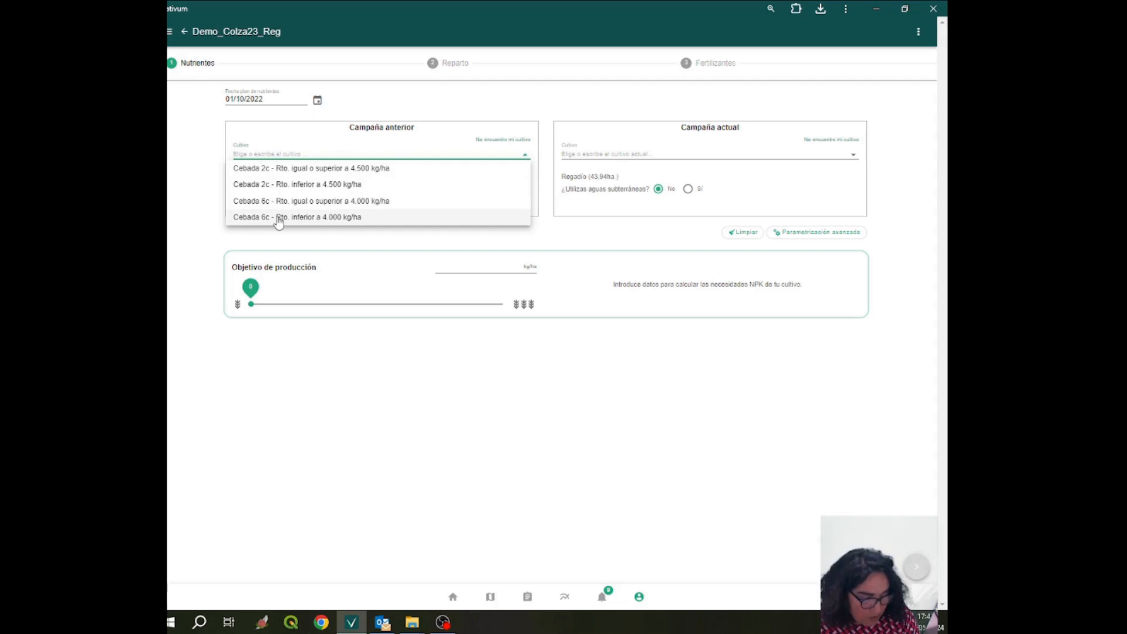
{"action": "left_click", "coordinate": [346, 169]}
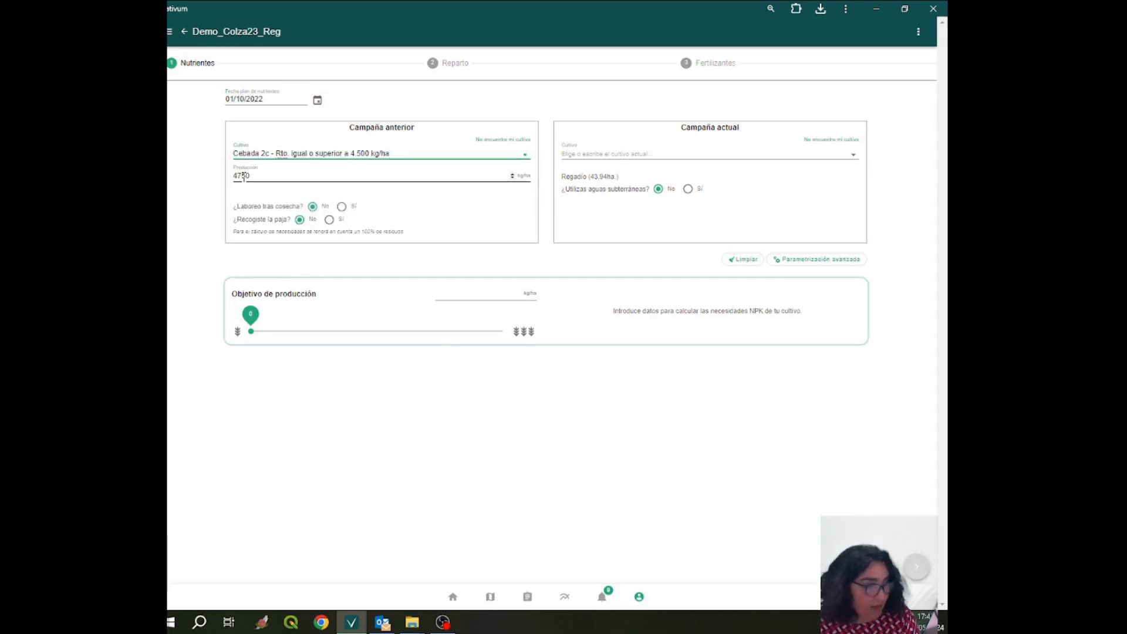
{"action": "left_click", "coordinate": [343, 207]}
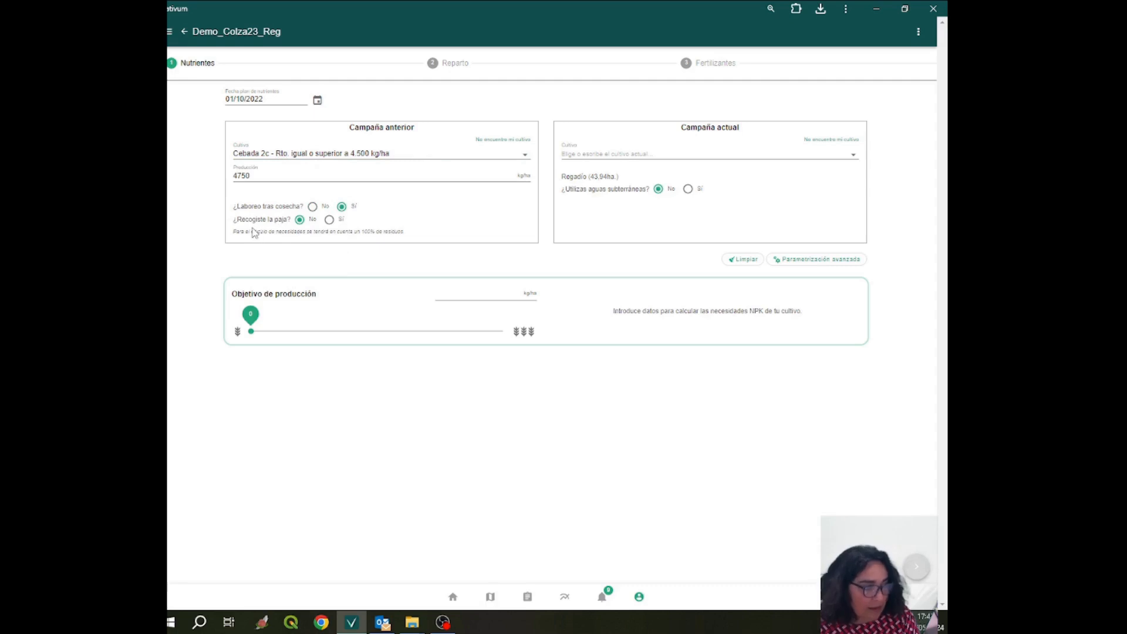
{"action": "left_click", "coordinate": [330, 220]}
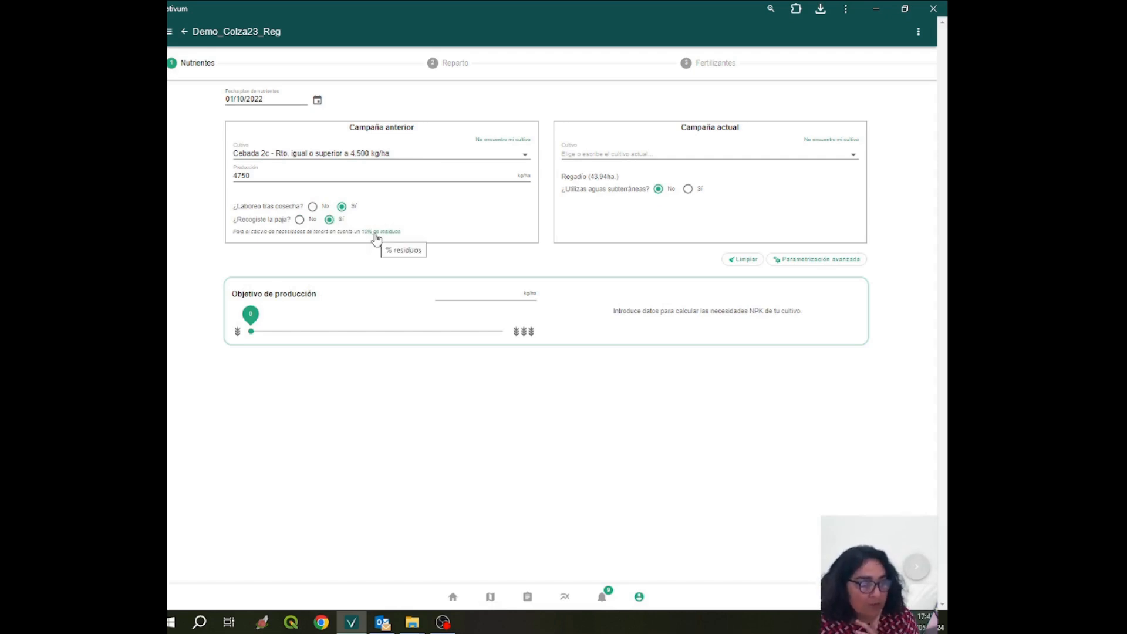
- Set the current crop to "Colza - Rto. igual o superior a 4.500 kg/ha" and mark groundwater use as Sí
{"action": "left_click", "coordinate": [854, 153]}
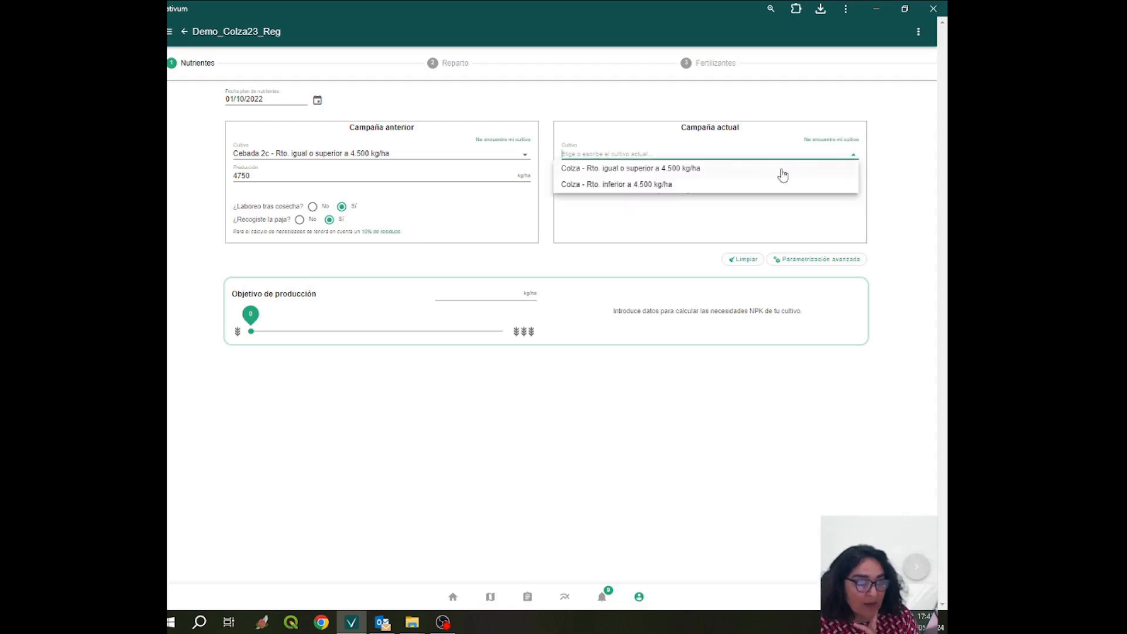
{"action": "left_click", "coordinate": [707, 170]}
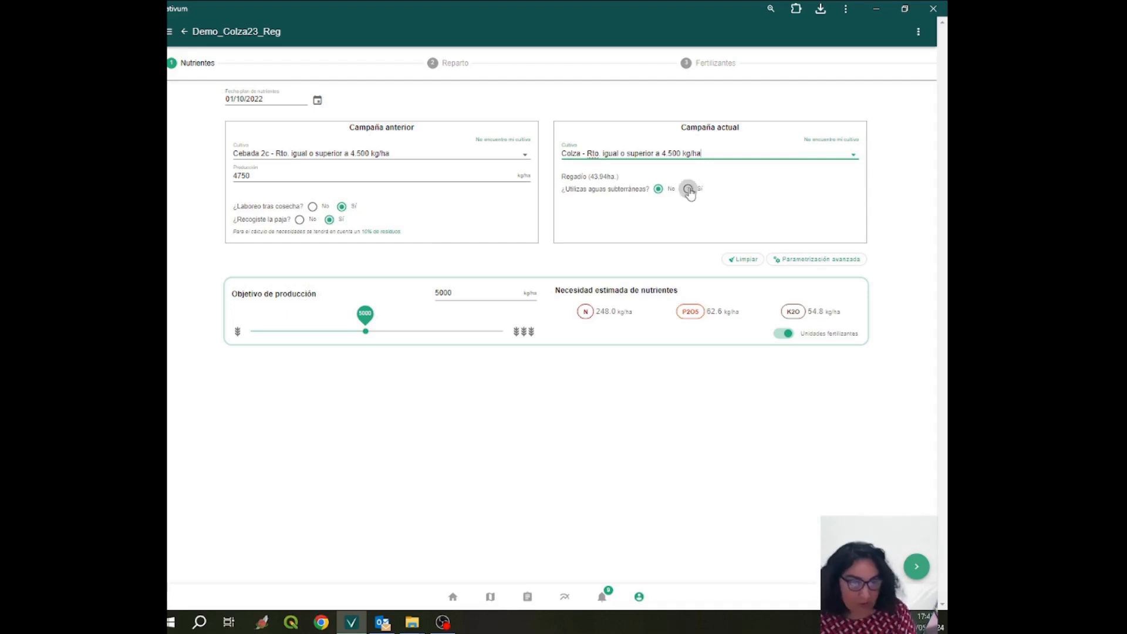
{"action": "left_click", "coordinate": [689, 190]}
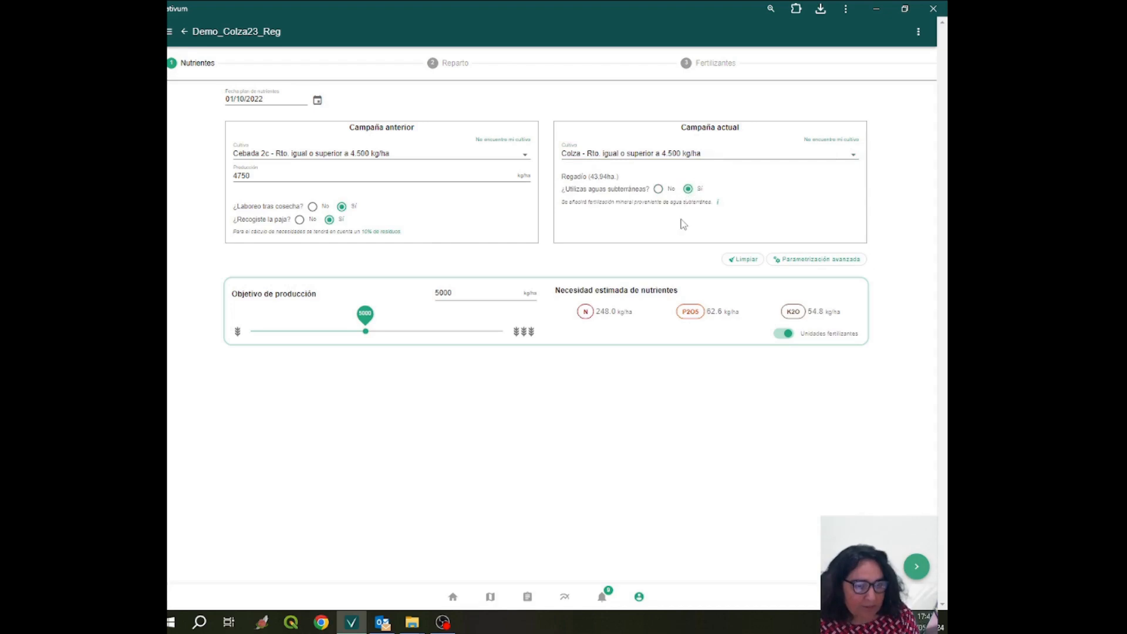
- Read the help on groundwater nutrient content and compare the estimated nutrient needs with fertiliser units off and on
{"action": "left_click", "coordinate": [716, 202]}
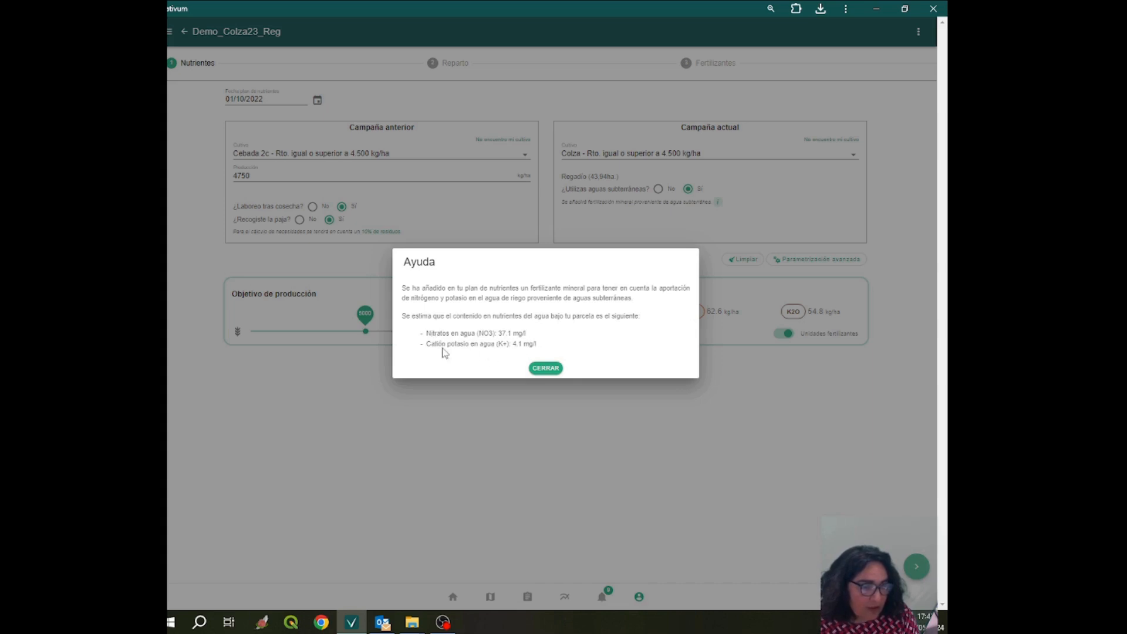
{"action": "left_click", "coordinate": [544, 369]}
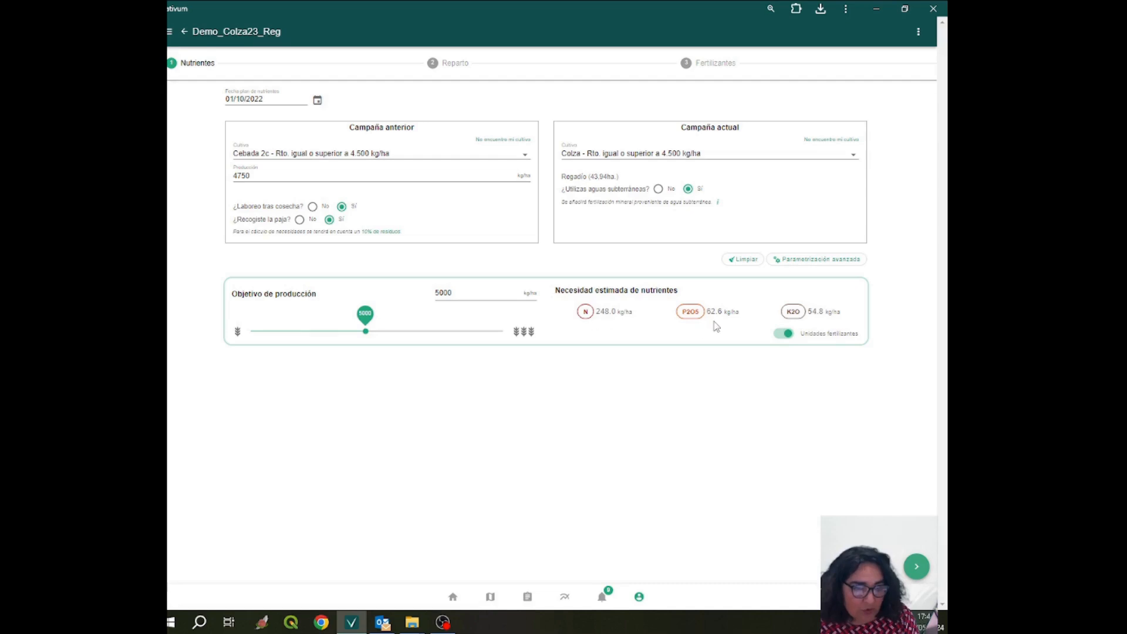
{"action": "left_click", "coordinate": [780, 334]}
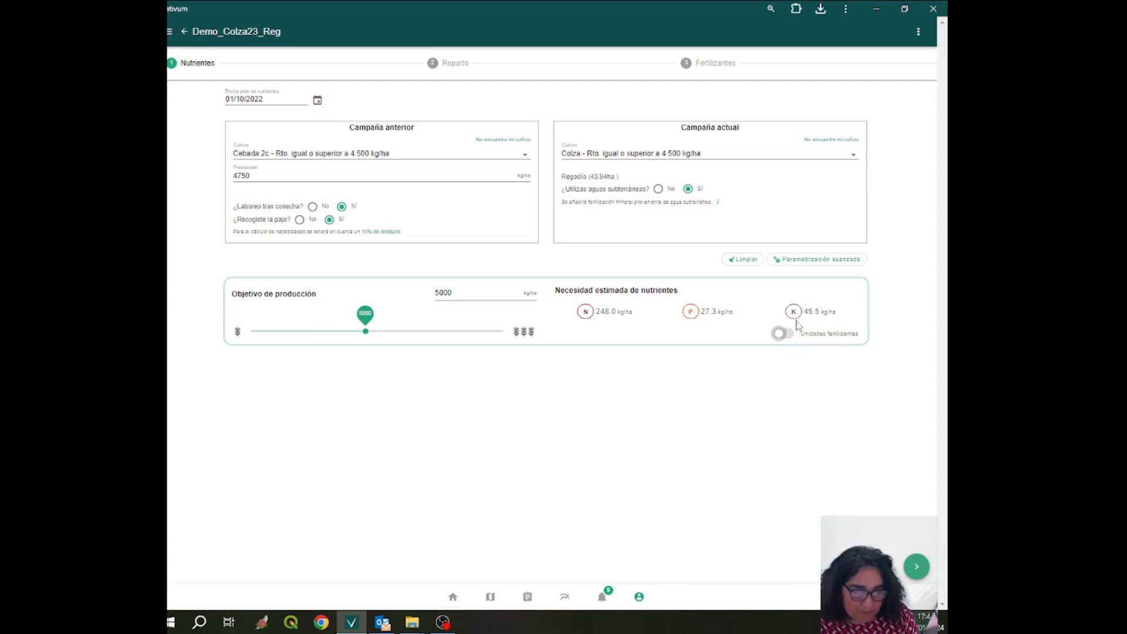
{"action": "left_click", "coordinate": [788, 335]}
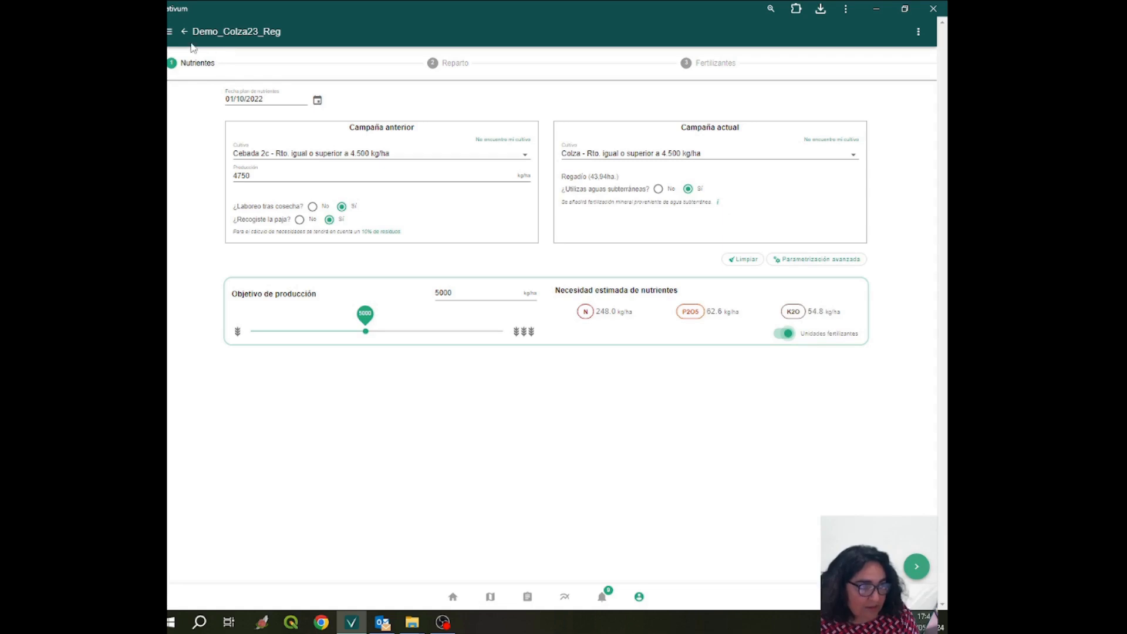
- Switch the nutrient plan to advanced parametrisation and review the estimated nutrient needs for the rotation
{"action": "left_click", "coordinate": [806, 260]}
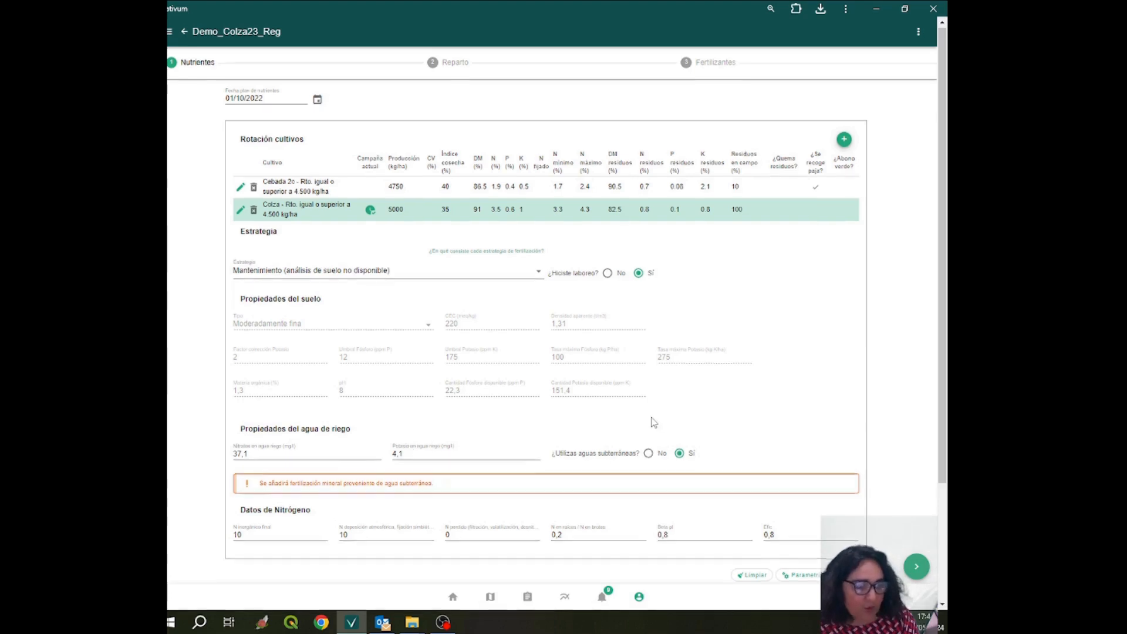
{"action": "scroll", "coordinate": [654, 422], "scroll_direction": "down", "scroll_amount": 3}
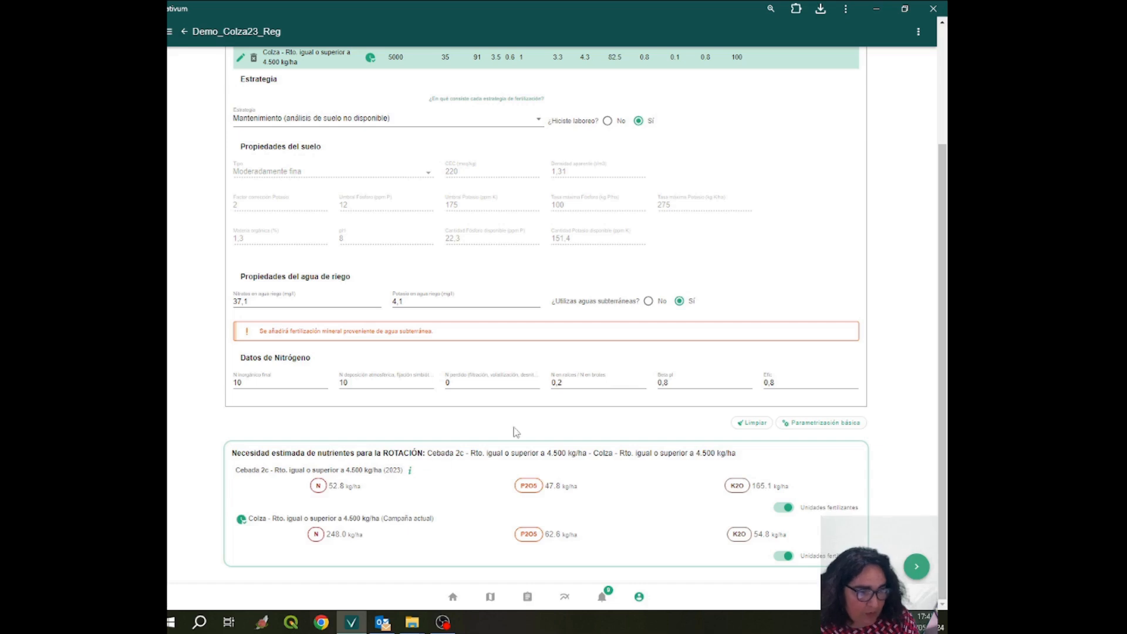
{"action": "scroll", "coordinate": [515, 432], "scroll_direction": "up", "scroll_amount": 3}
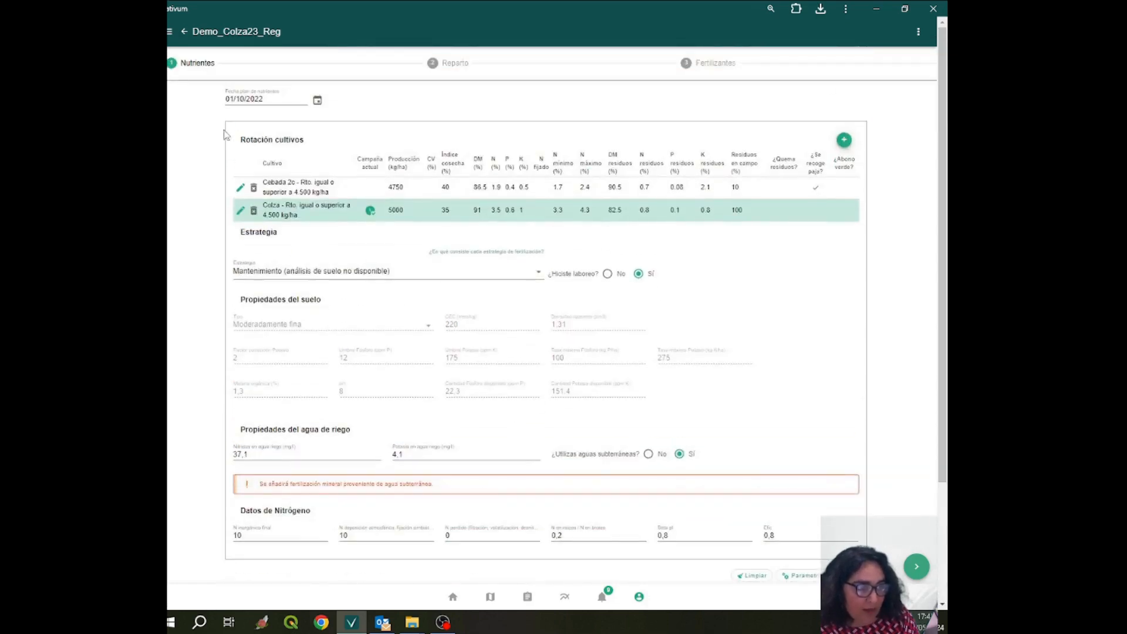
{"action": "left_click", "coordinate": [842, 141]}
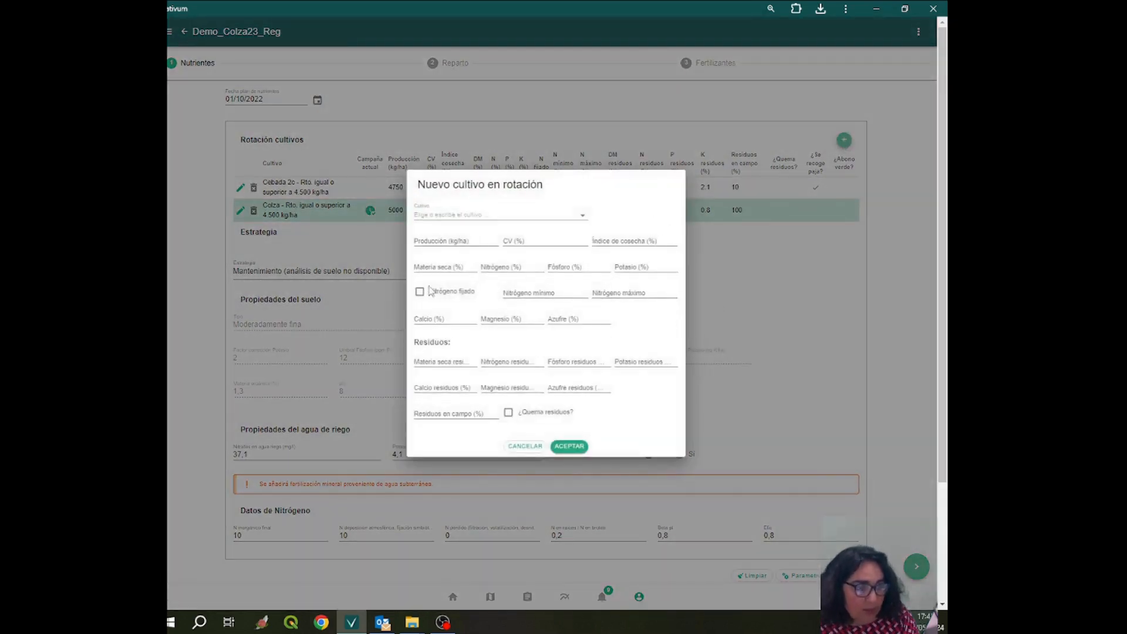
{"action": "left_click", "coordinate": [582, 216]}
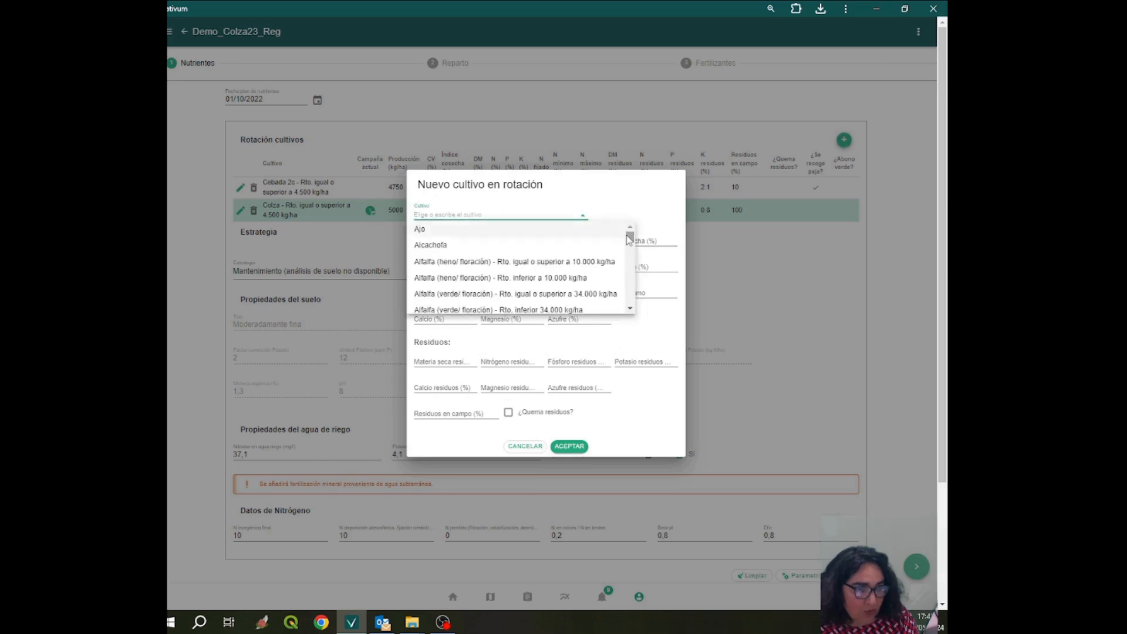
{"action": "scroll", "coordinate": [630, 256], "scroll_direction": "down", "scroll_amount": 8}
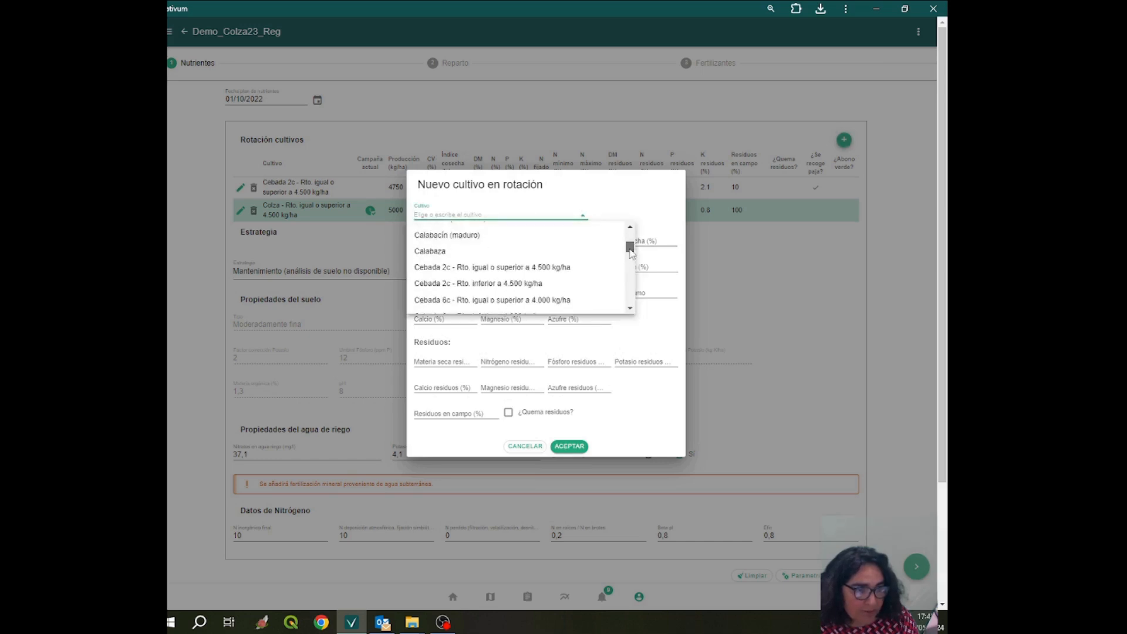
{"action": "left_click_drag", "start_coordinate": [630, 265], "coordinate": [628, 298]}
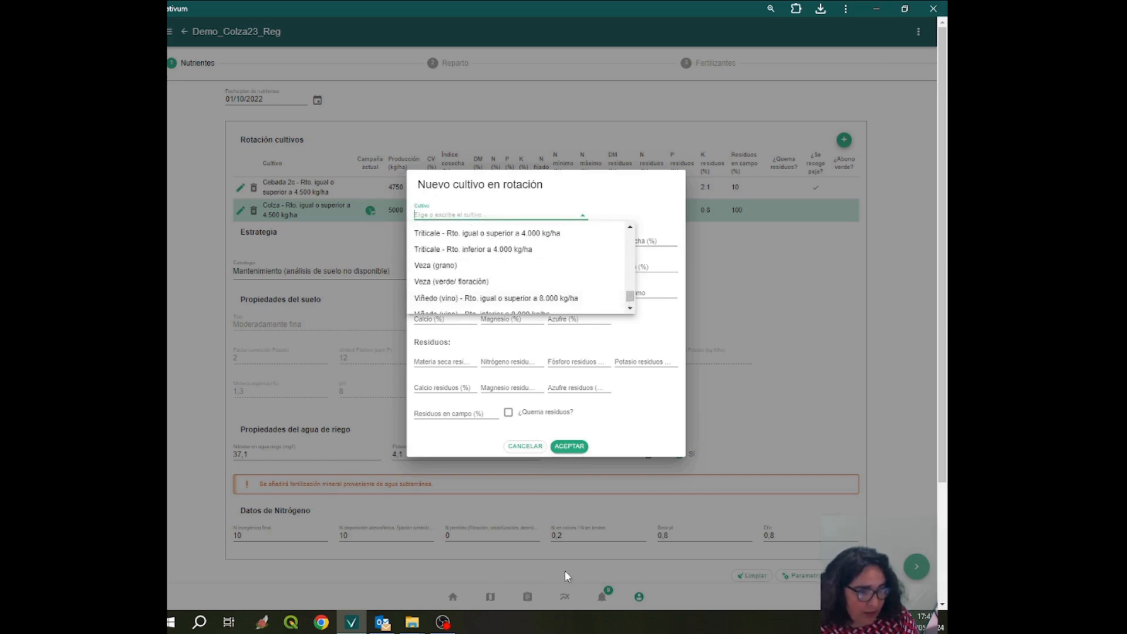
{"action": "left_click", "coordinate": [524, 446]}
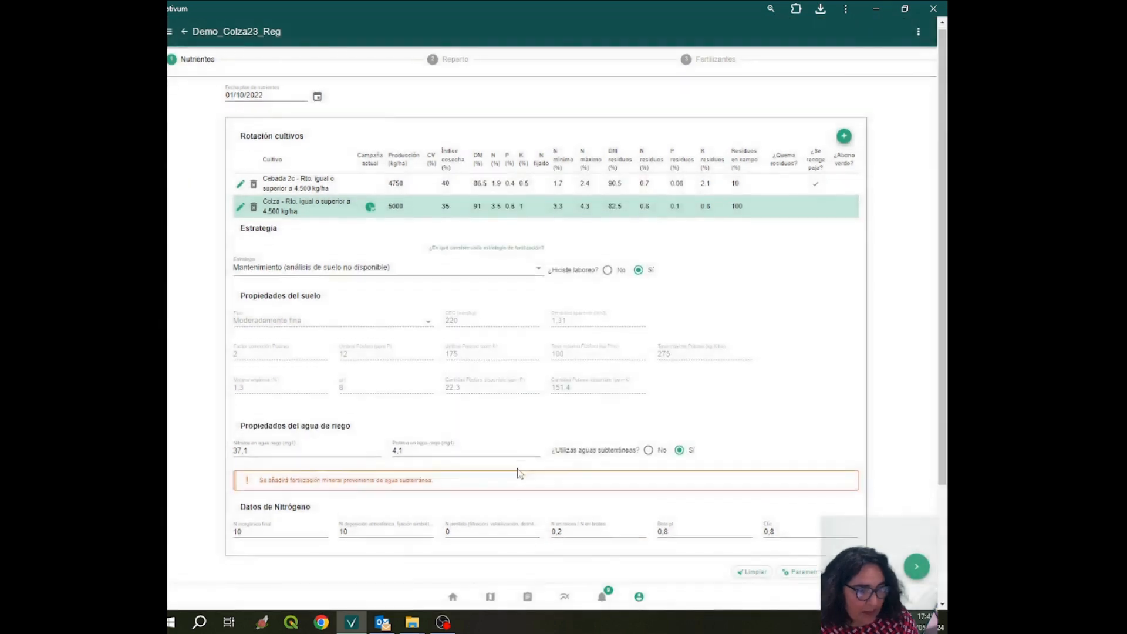
- Set the field residues of the Cebada 2c crop in the rotation to 20%
{"action": "scroll", "coordinate": [509, 475], "scroll_direction": "down", "scroll_amount": 3}
{"action": "scroll", "coordinate": [610, 387], "scroll_direction": "up", "scroll_amount": 3}
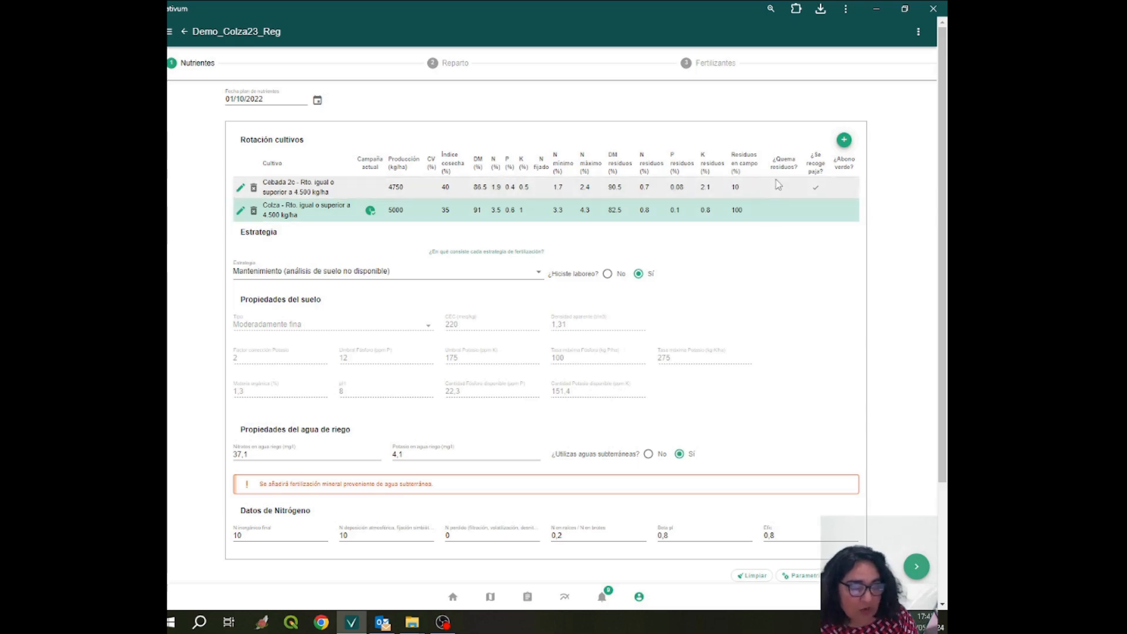
{"action": "left_click", "coordinate": [241, 188]}
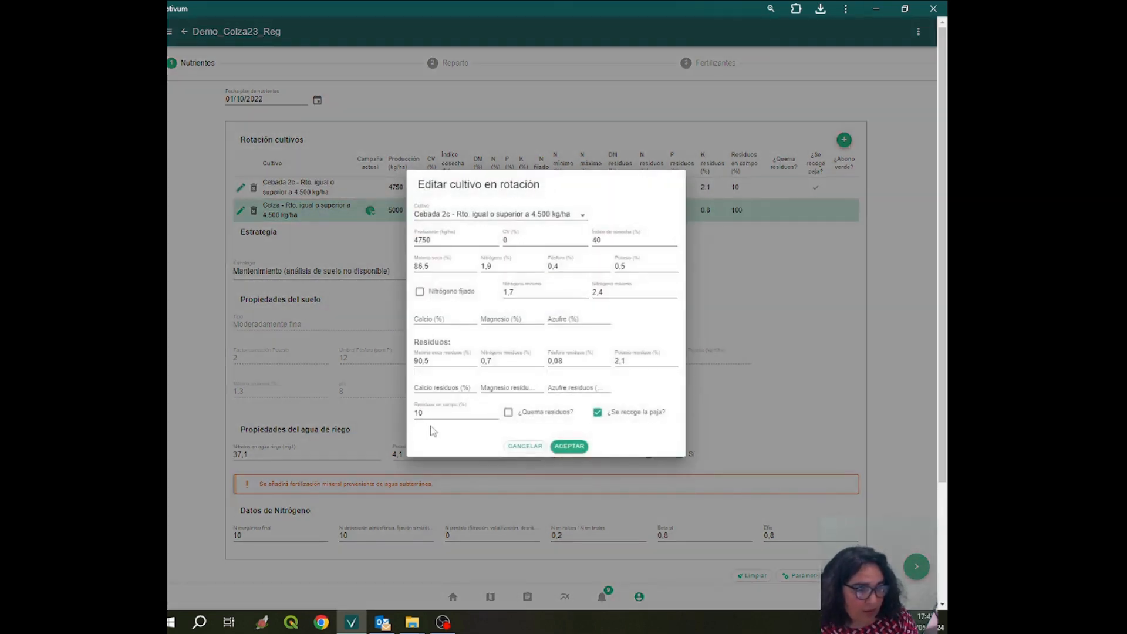
{"action": "left_click", "coordinate": [429, 410]}
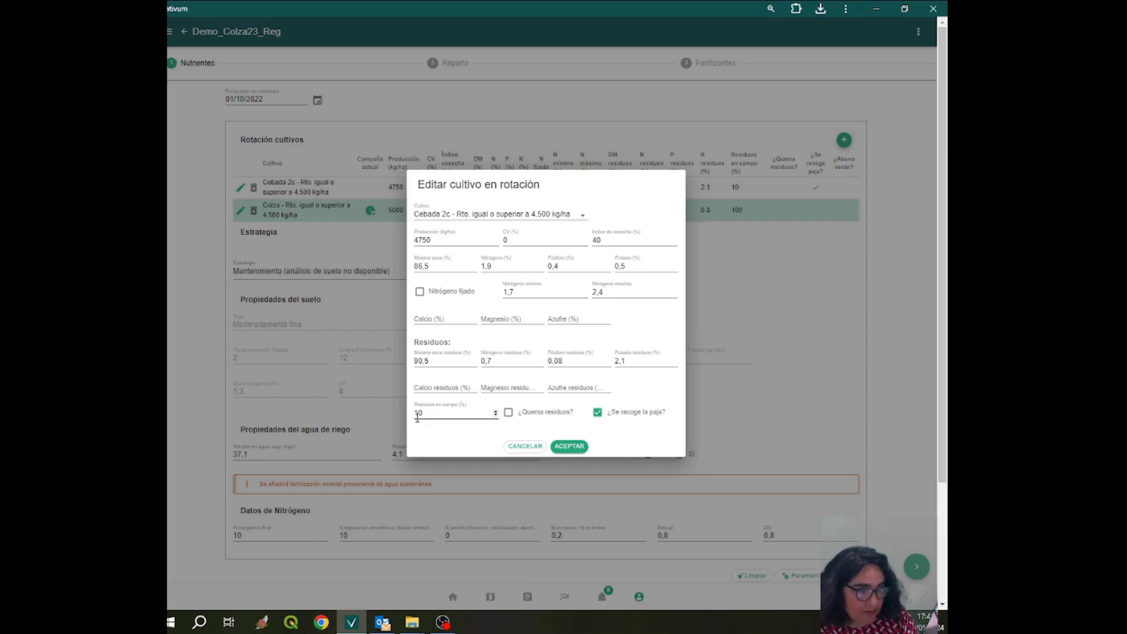
{"action": "left_click", "coordinate": [495, 411]}
{"action": "left_click", "coordinate": [495, 411]}
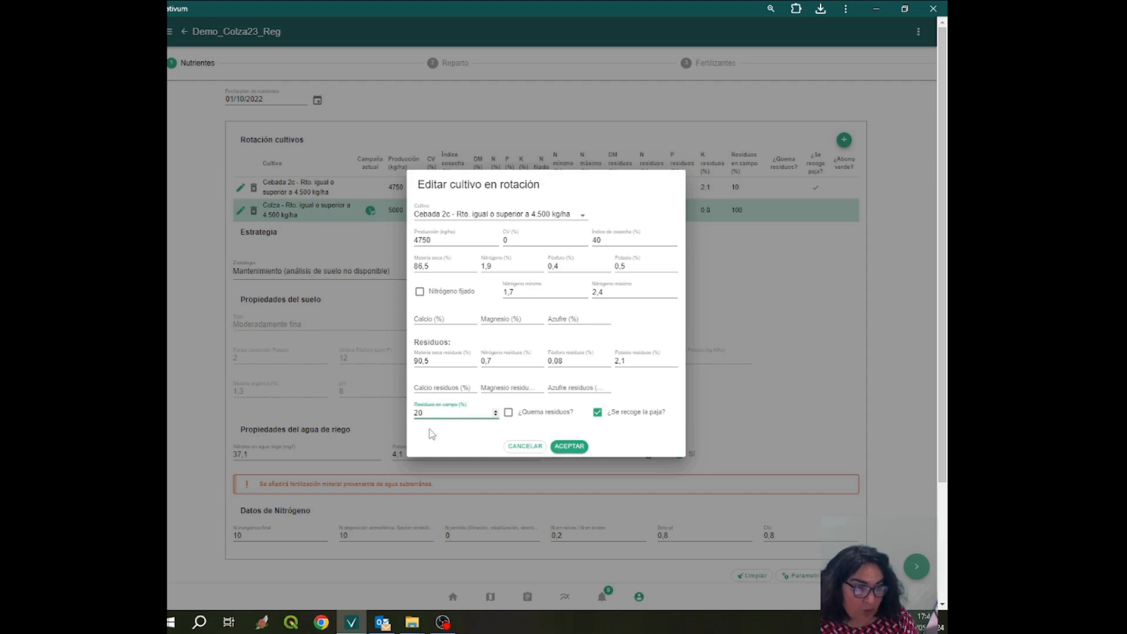
{"action": "left_click", "coordinate": [575, 449]}
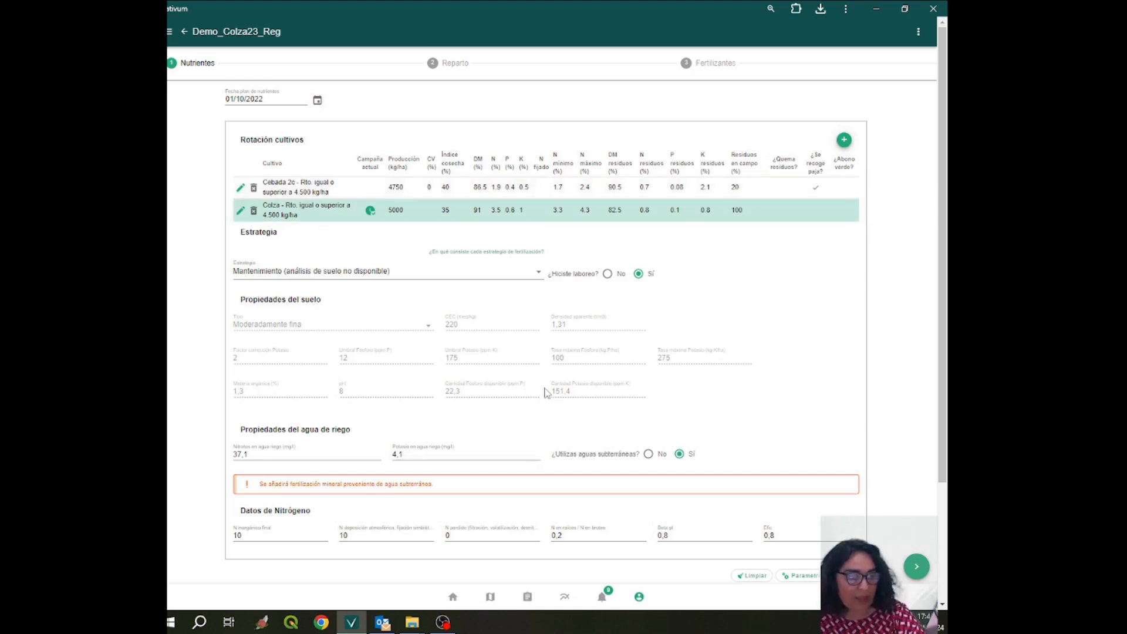
- Set the fertilisation strategy to "Acumulación y mantenimiento (abono reducido)" and the soil type to "Media fina"
{"action": "left_click", "coordinate": [539, 275]}
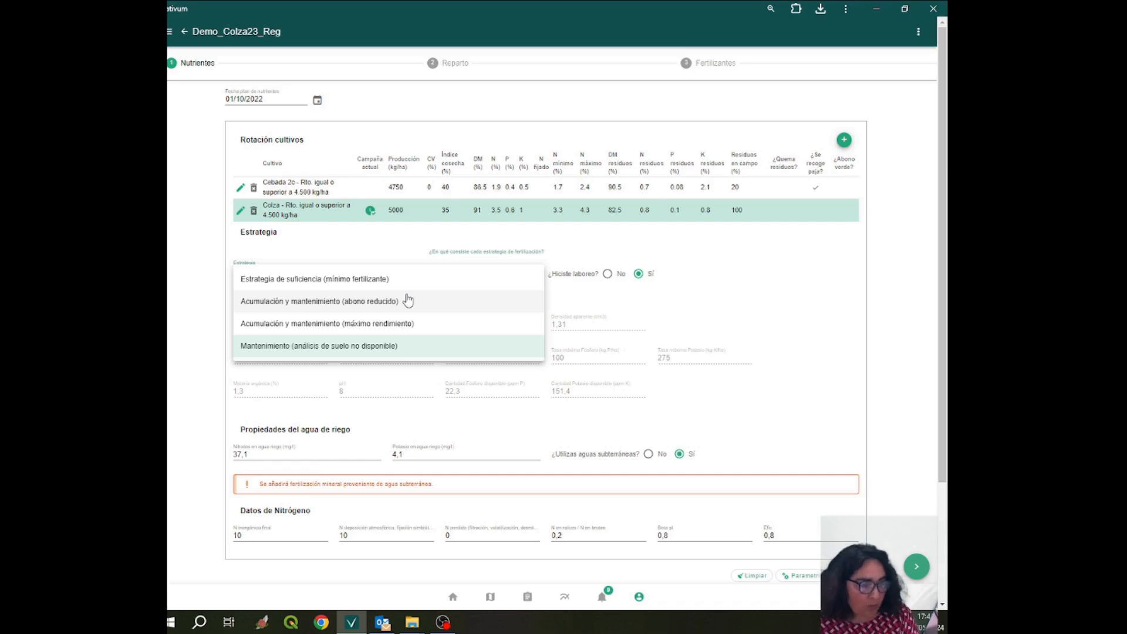
{"action": "left_click", "coordinate": [685, 308]}
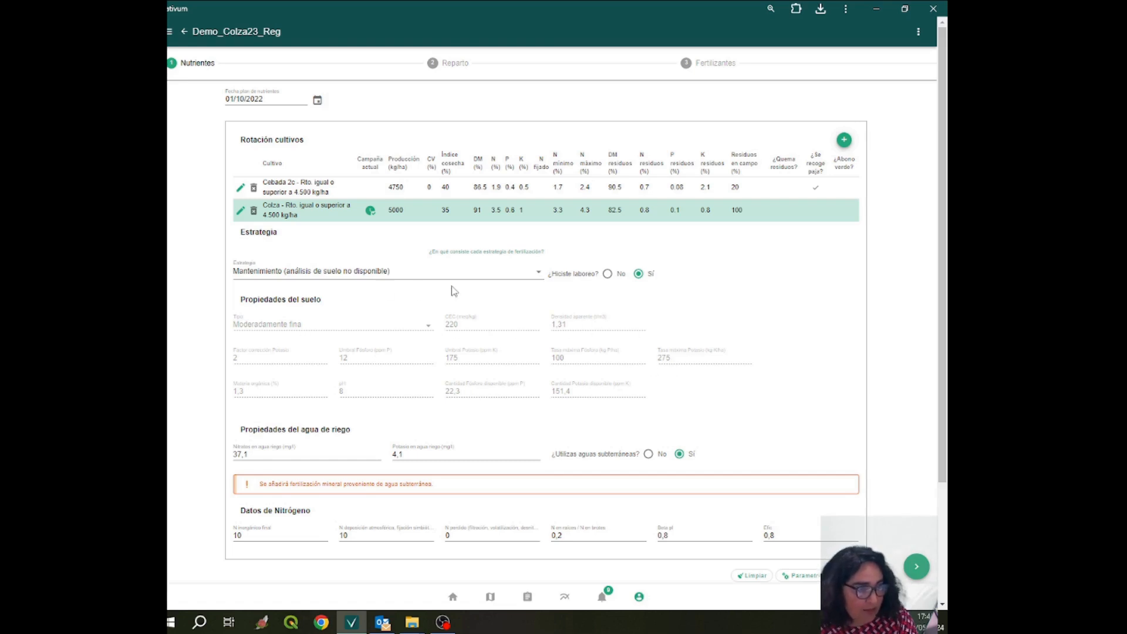
{"action": "left_click", "coordinate": [536, 275]}
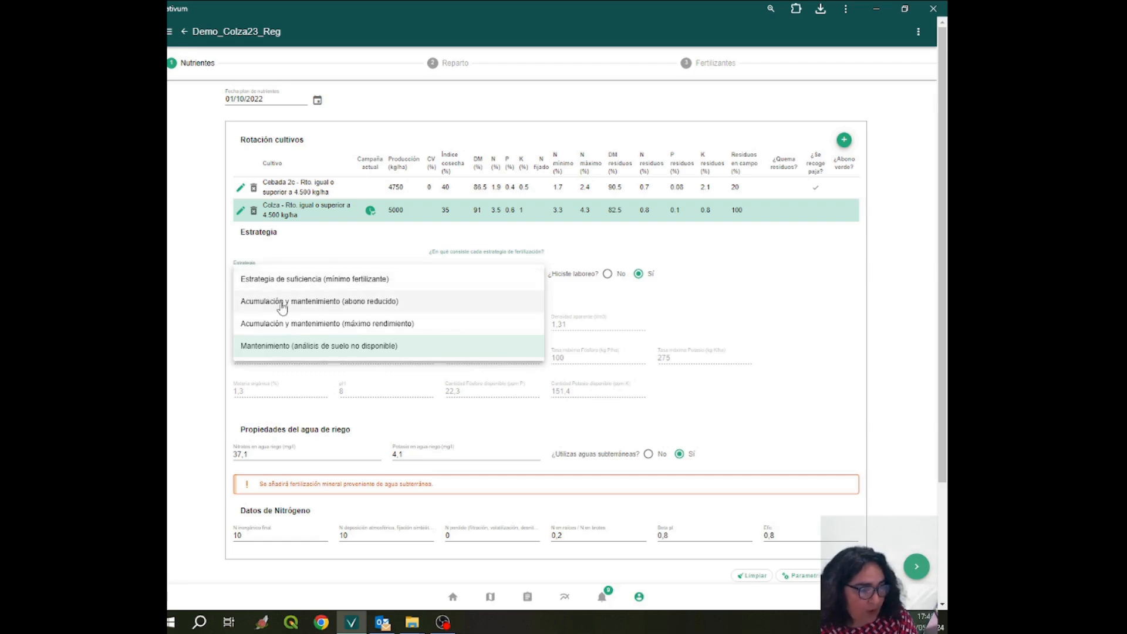
{"action": "left_click", "coordinate": [332, 303]}
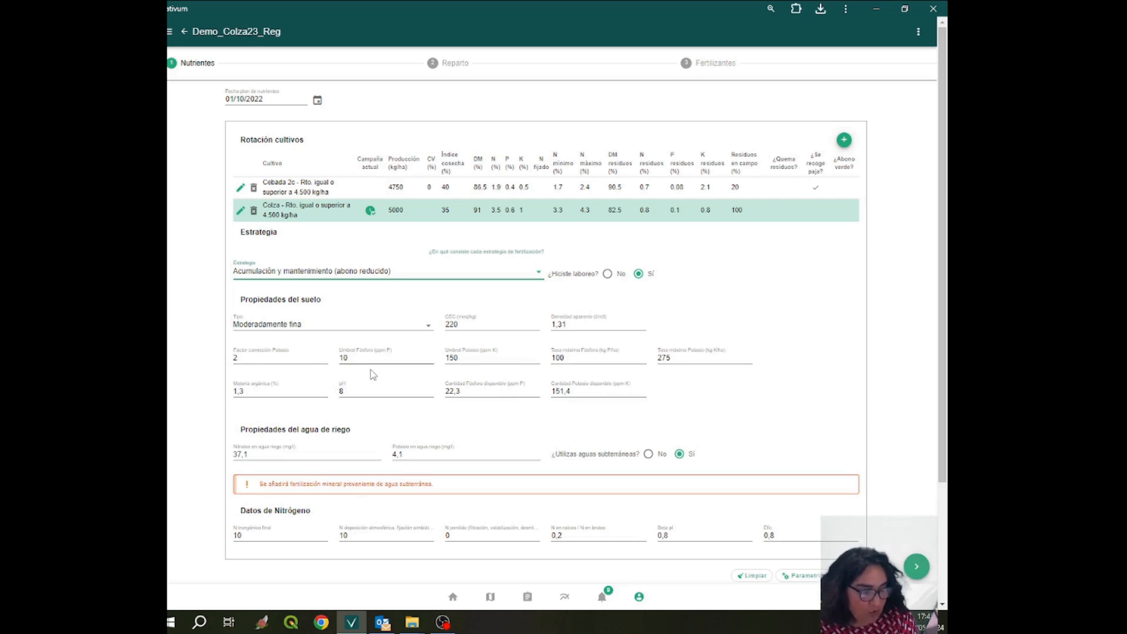
{"action": "left_click", "coordinate": [429, 331]}
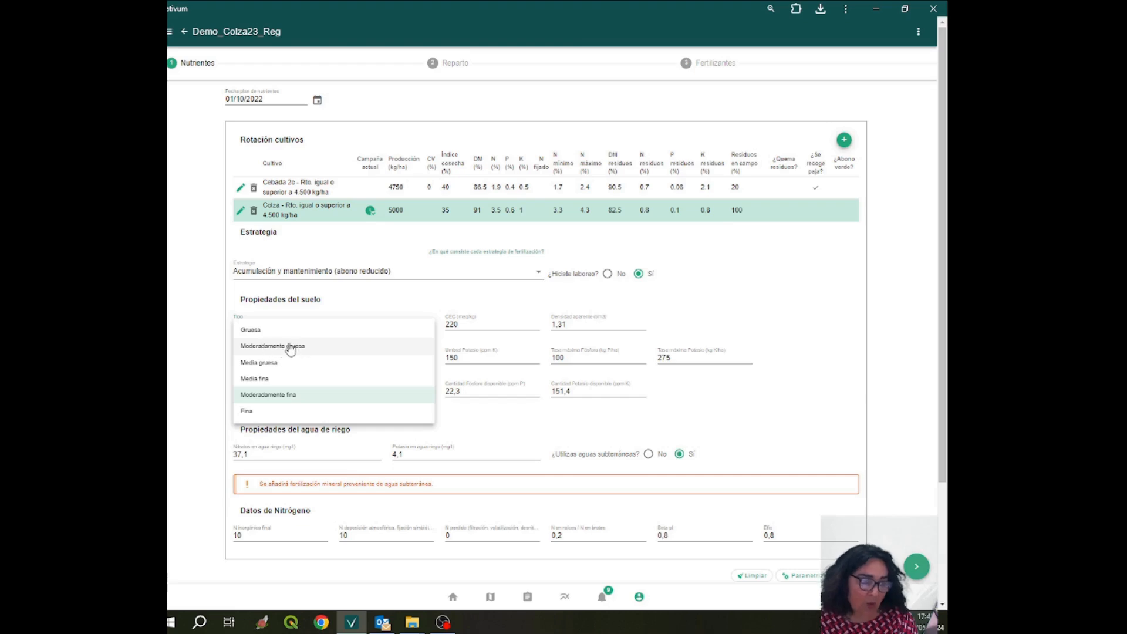
{"action": "left_click", "coordinate": [263, 383]}
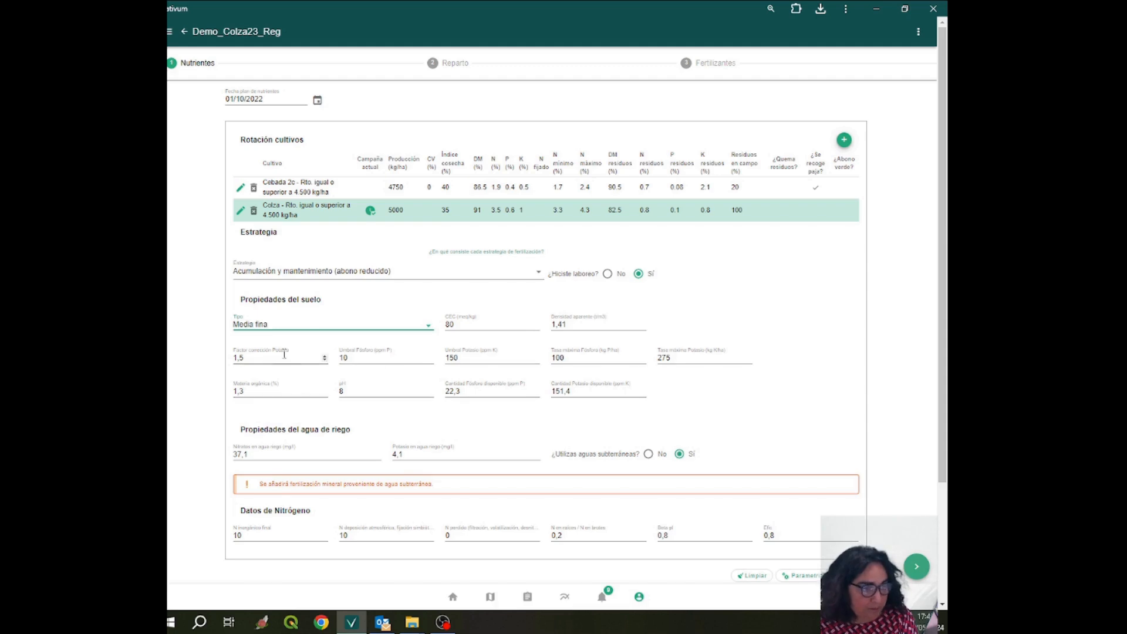
- Enter the soil analysis values: organic matter 1.23%, pH 7.4, available phosphorus 26 ppm and available potassium 59 ppm
{"action": "left_click_drag", "start_coordinate": [258, 392], "coordinate": [210, 395]}
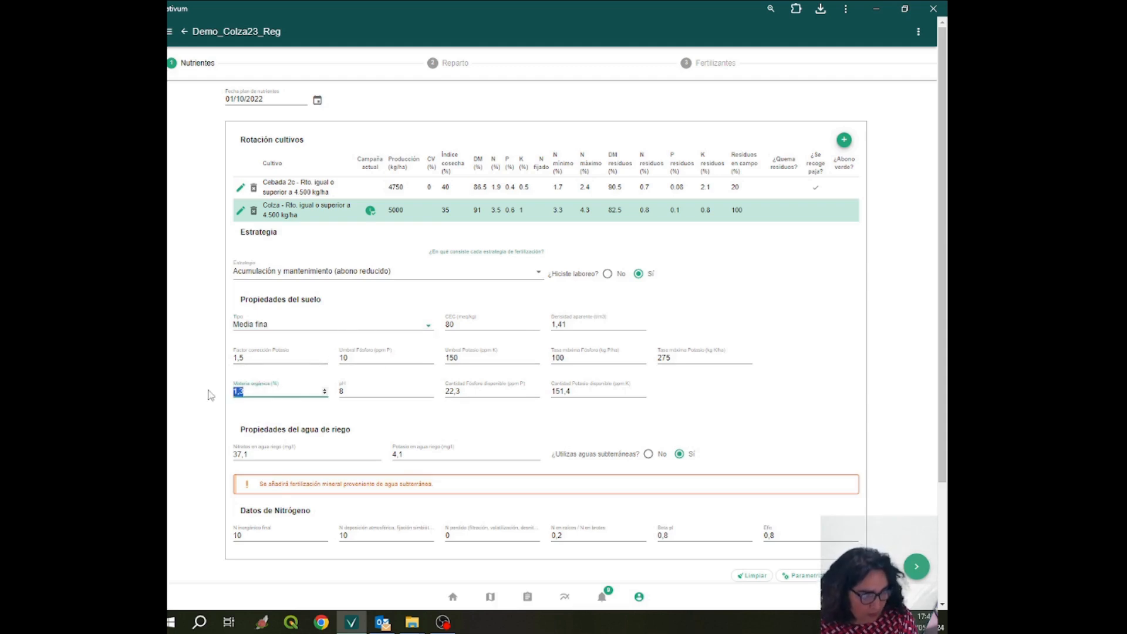
{"action": "type", "text": "1"}
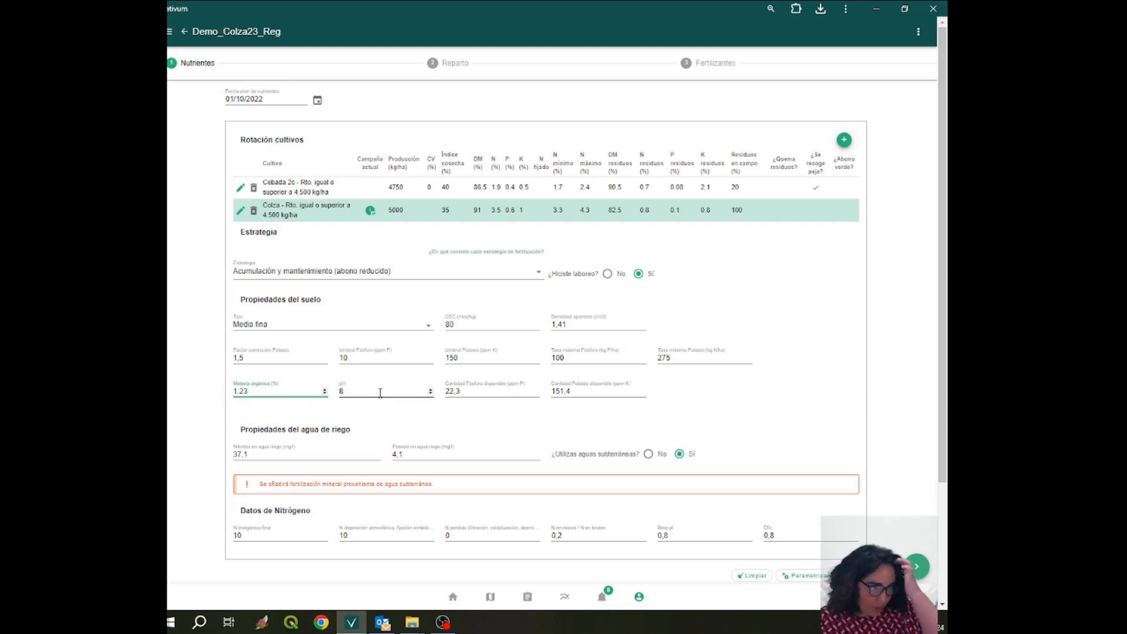
{"action": "left_click_drag", "start_coordinate": [349, 393], "coordinate": [341, 396]}
{"action": "type", "text": "7.4"}
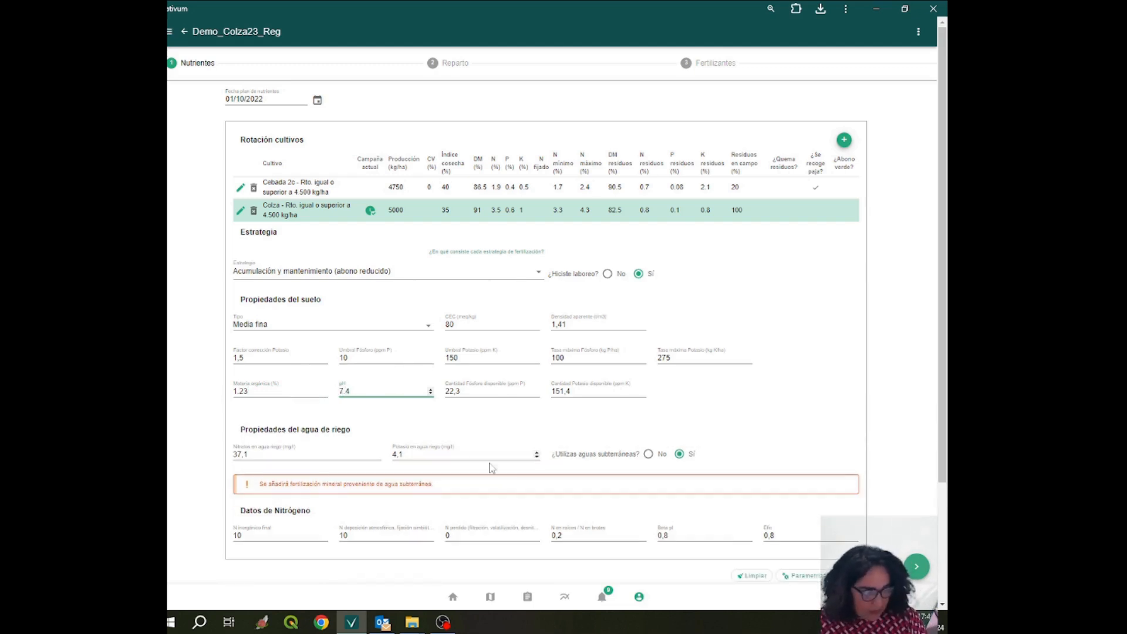
{"action": "left_click_drag", "start_coordinate": [463, 392], "coordinate": [446, 394]}
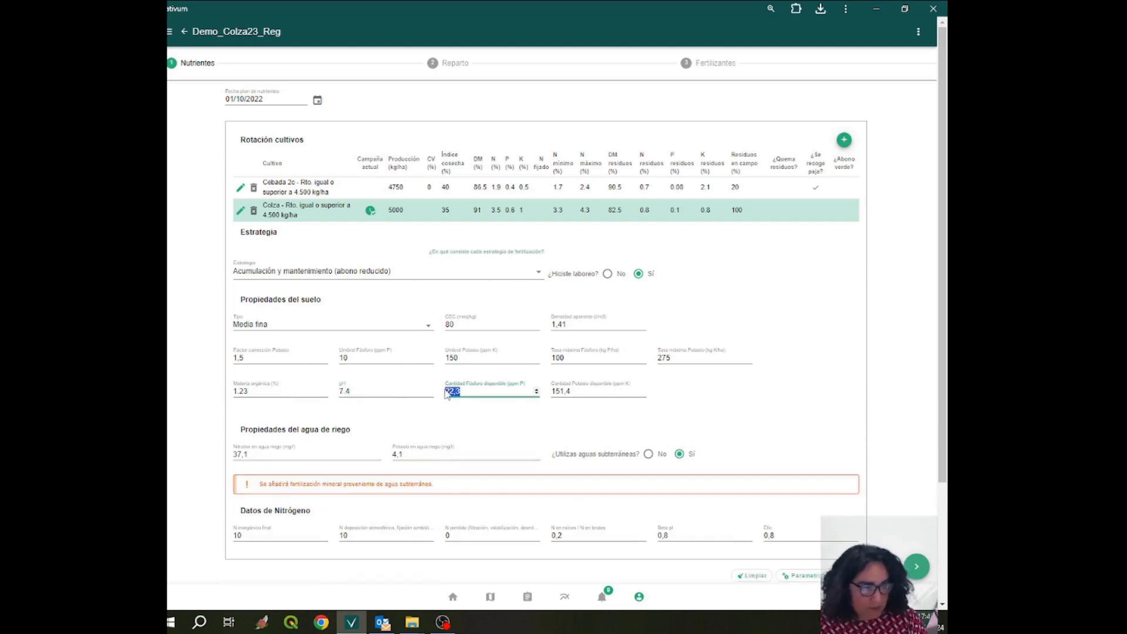
{"action": "type", "text": "26"}
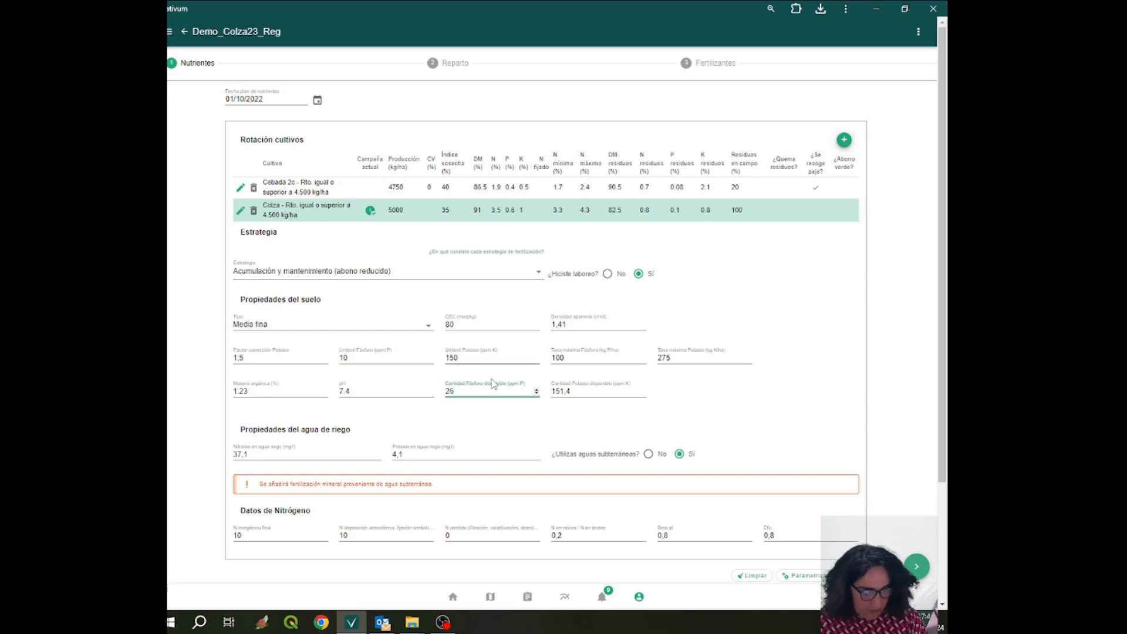
{"action": "left_click_drag", "start_coordinate": [577, 390], "coordinate": [561, 391]}
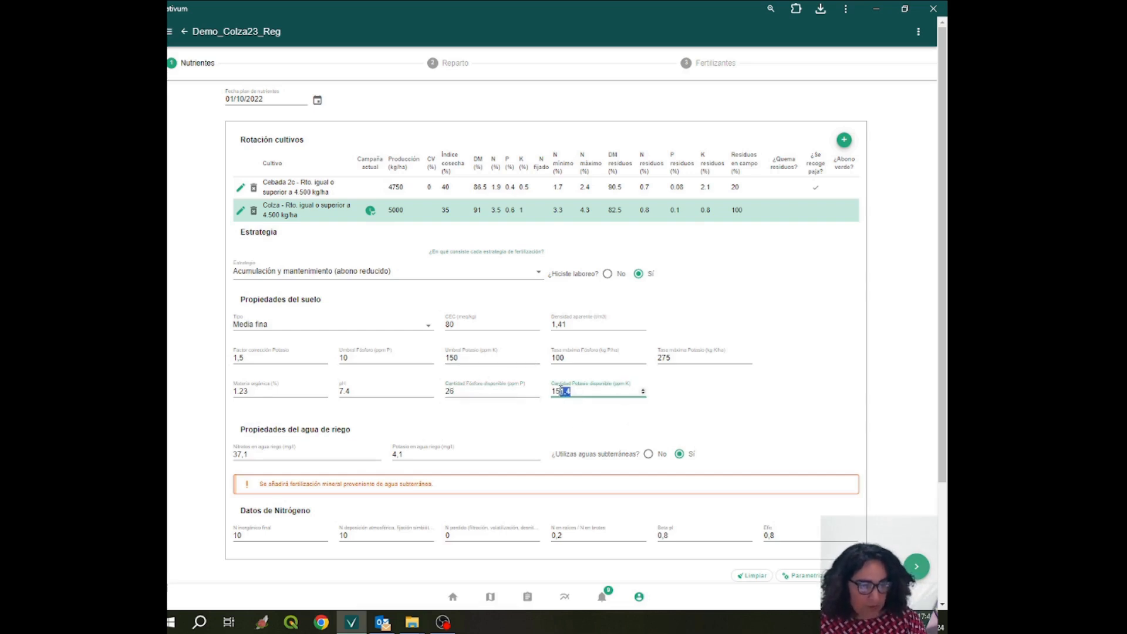
{"action": "type", "text": "59"}
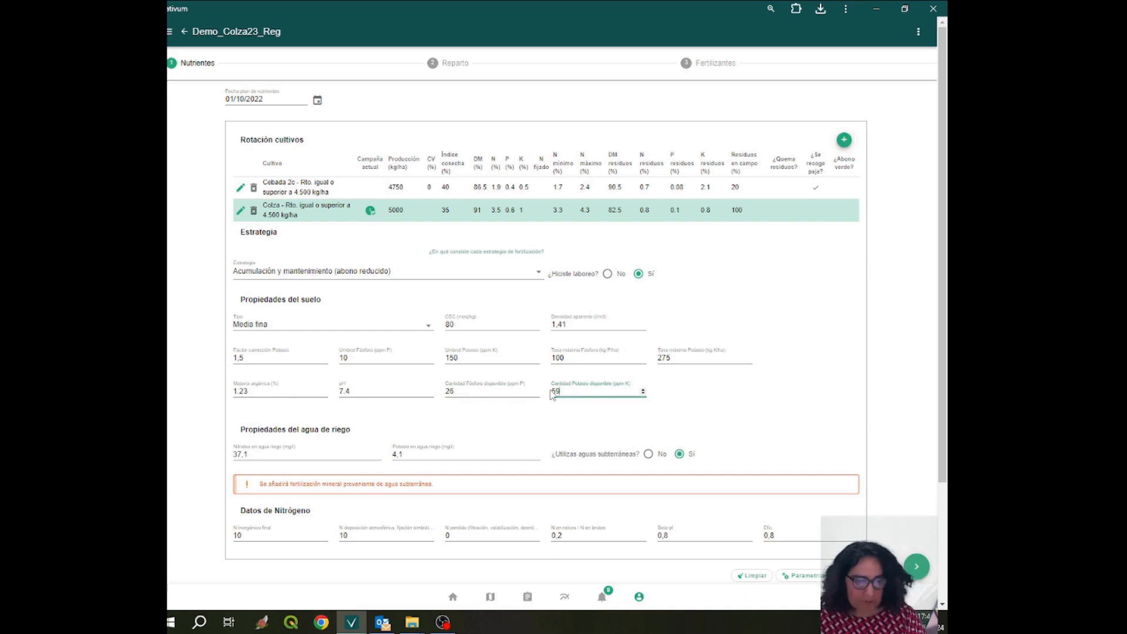
{"action": "left_click", "coordinate": [708, 422]}
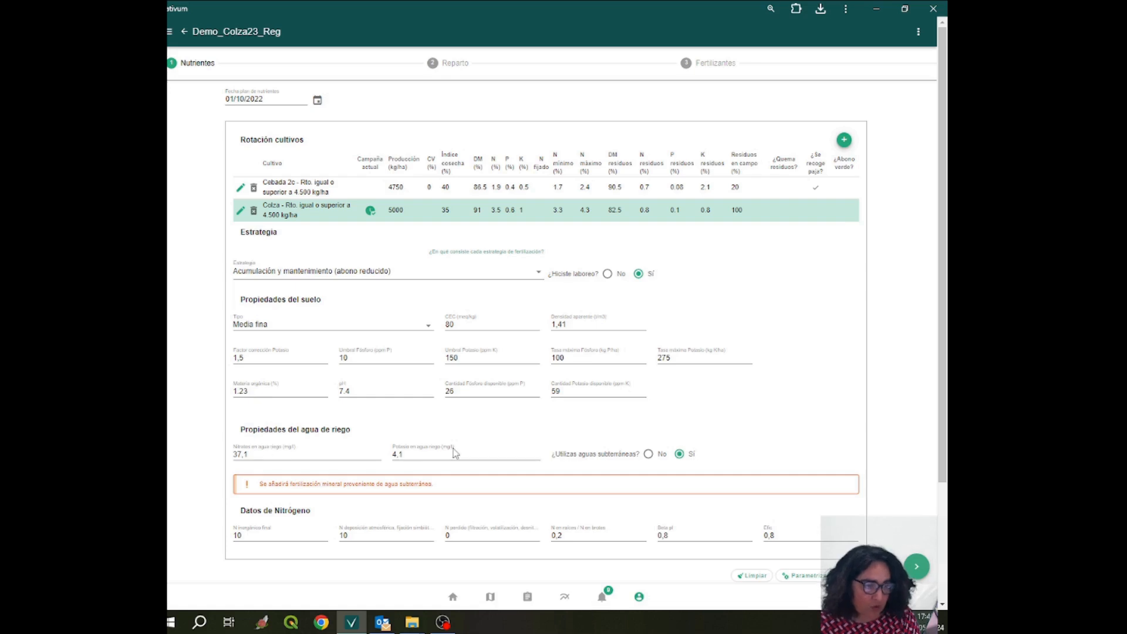
- Check the estimated nutrient needs and split the nitrogen as "Fondo y coberteras" with a single cobertera
{"action": "scroll", "coordinate": [455, 452], "scroll_direction": "down", "scroll_amount": 3}
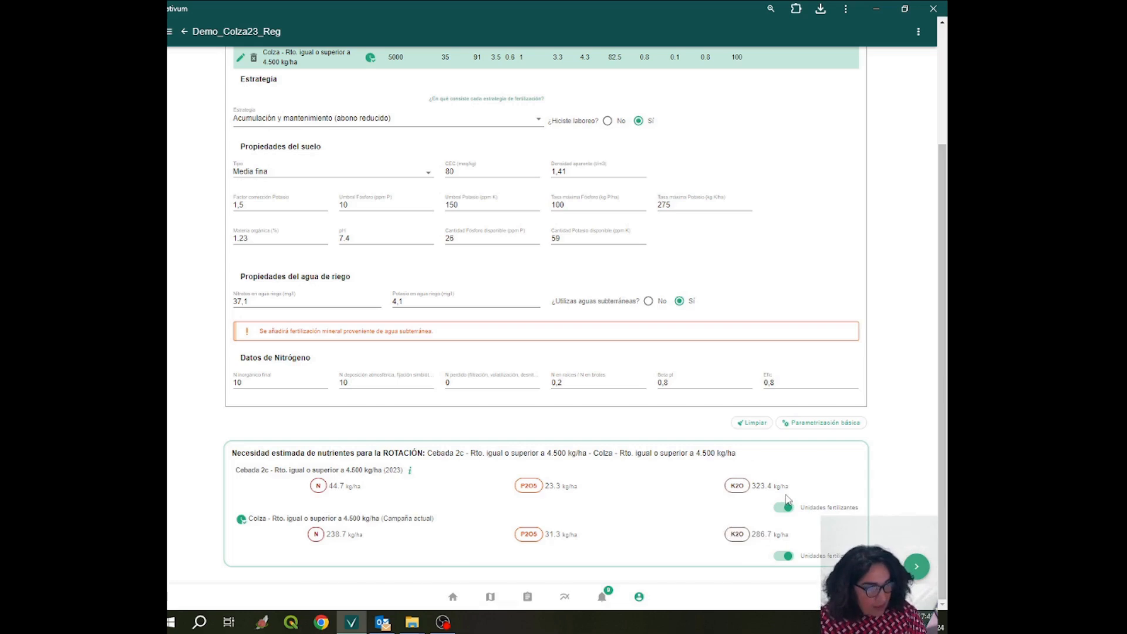
{"action": "scroll", "coordinate": [659, 429], "scroll_direction": "up", "scroll_amount": 3}
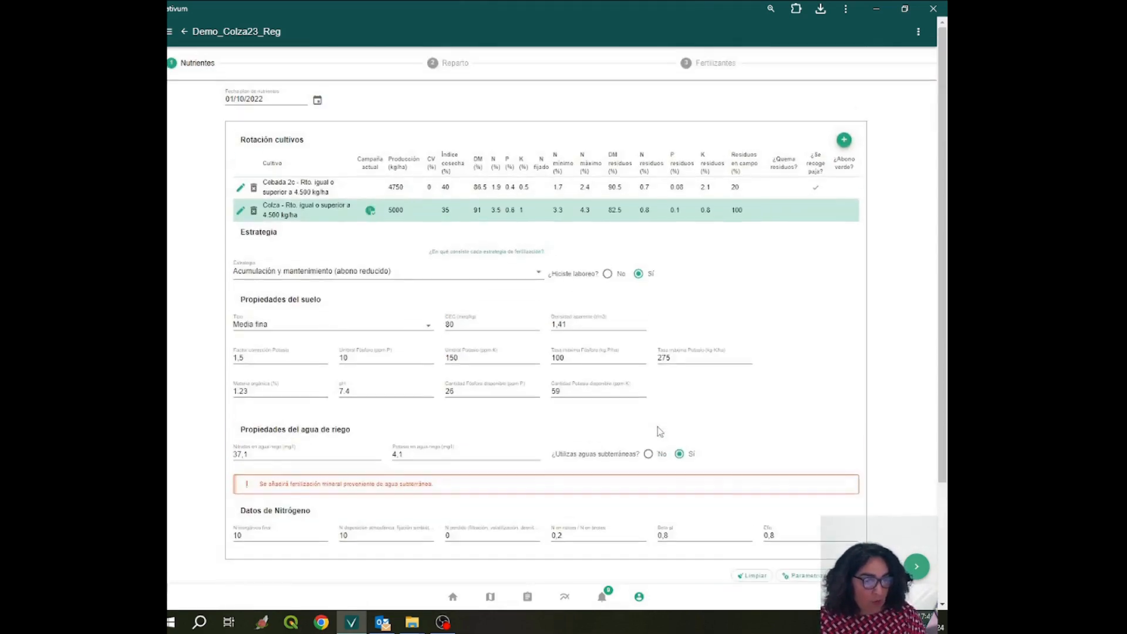
{"action": "scroll", "coordinate": [657, 427], "scroll_direction": "down", "scroll_amount": 2}
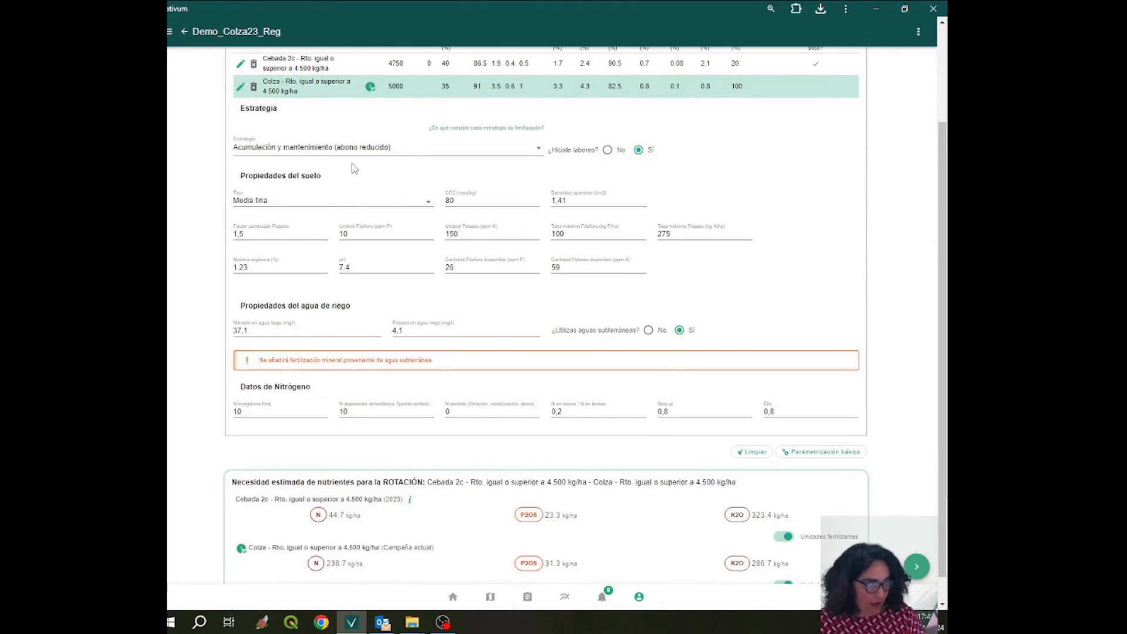
{"action": "scroll", "coordinate": [356, 168], "scroll_direction": "up", "scroll_amount": 2}
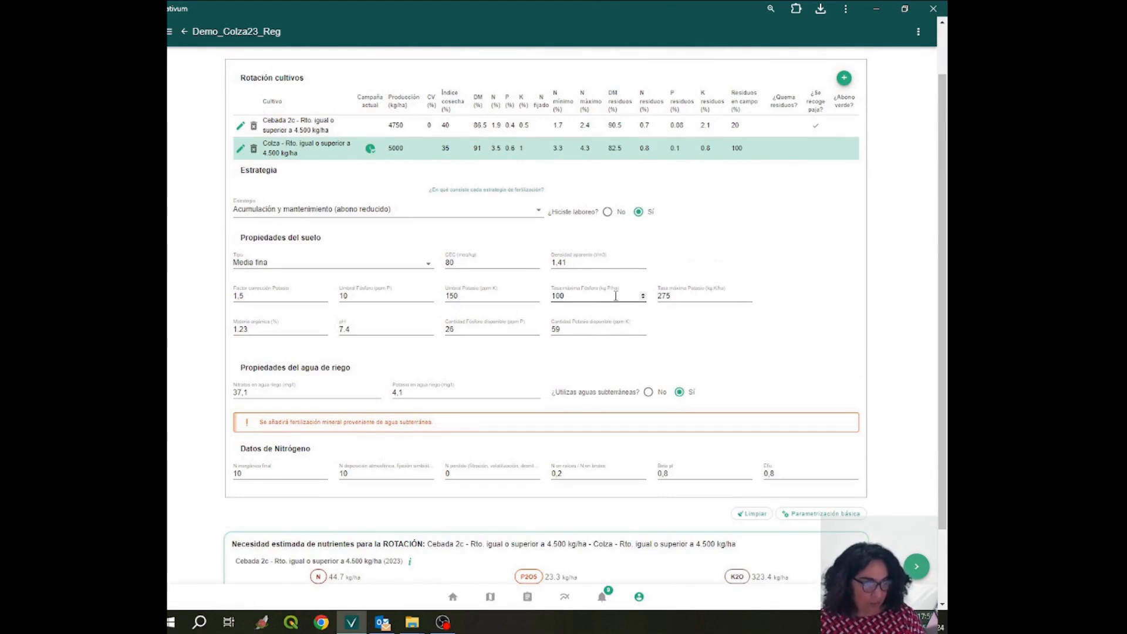
{"action": "scroll", "coordinate": [601, 258], "scroll_direction": "down", "scroll_amount": 3}
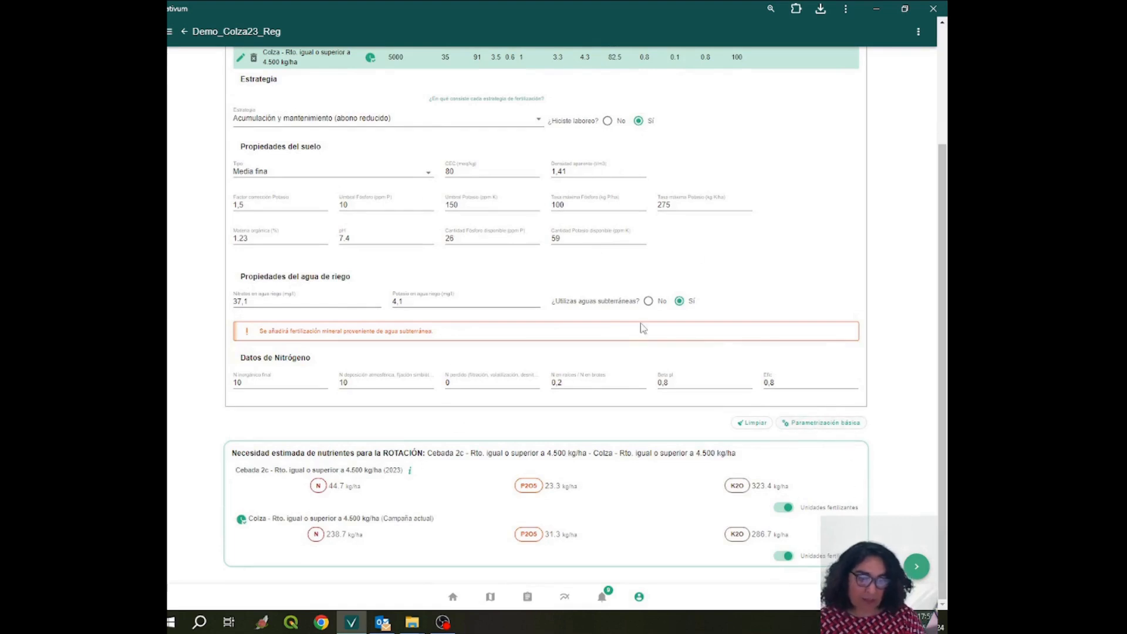
{"action": "left_click", "coordinate": [916, 568]}
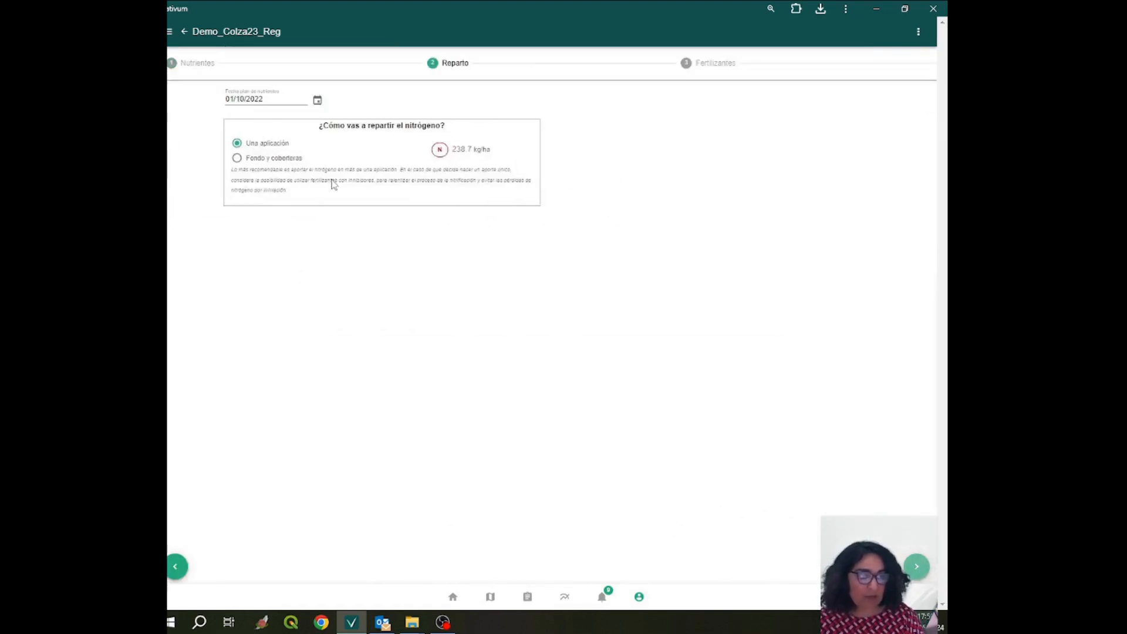
{"action": "left_click", "coordinate": [236, 158]}
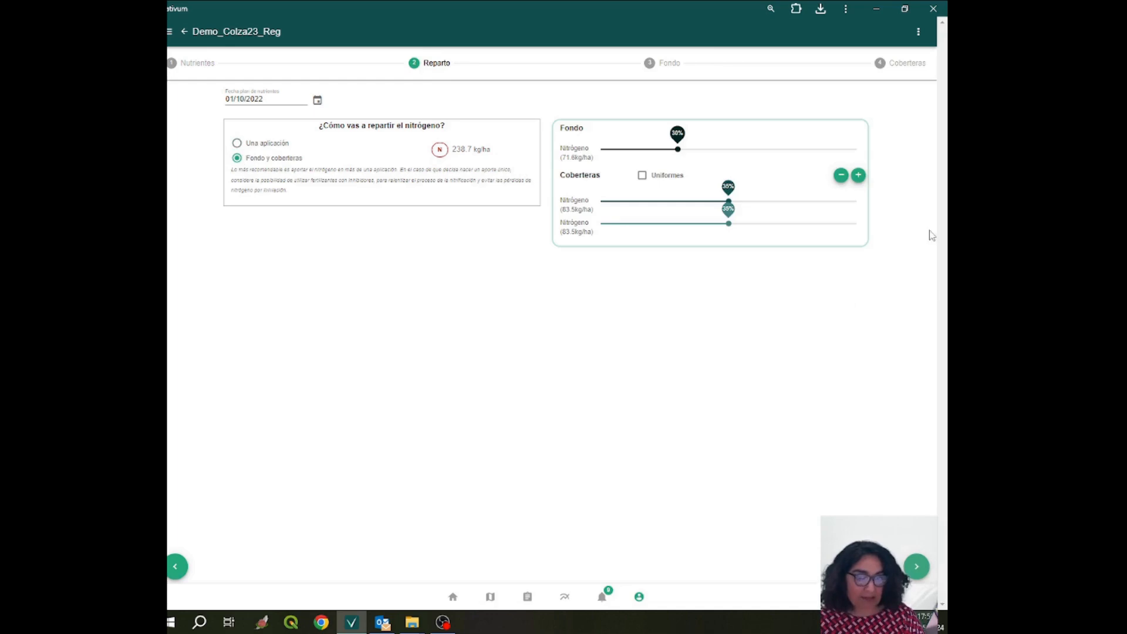
{"action": "left_click", "coordinate": [841, 176]}
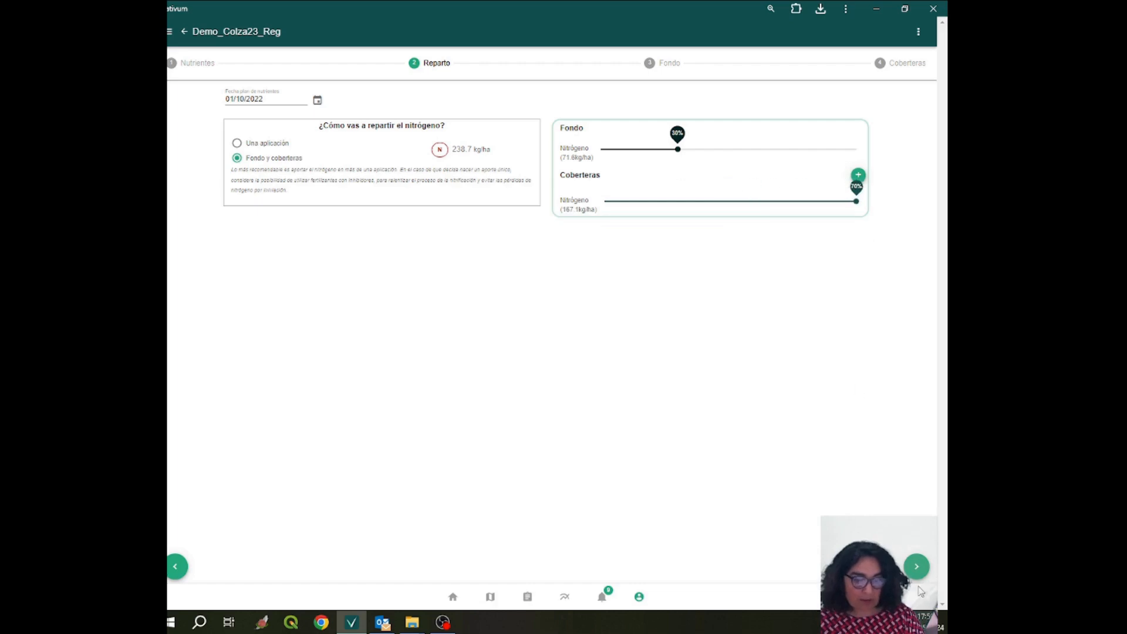
- Generate the automatic fertiliser proposal for the fondo application and accept deducting its excess nitrogen from the coberteras
{"action": "left_click", "coordinate": [918, 567]}
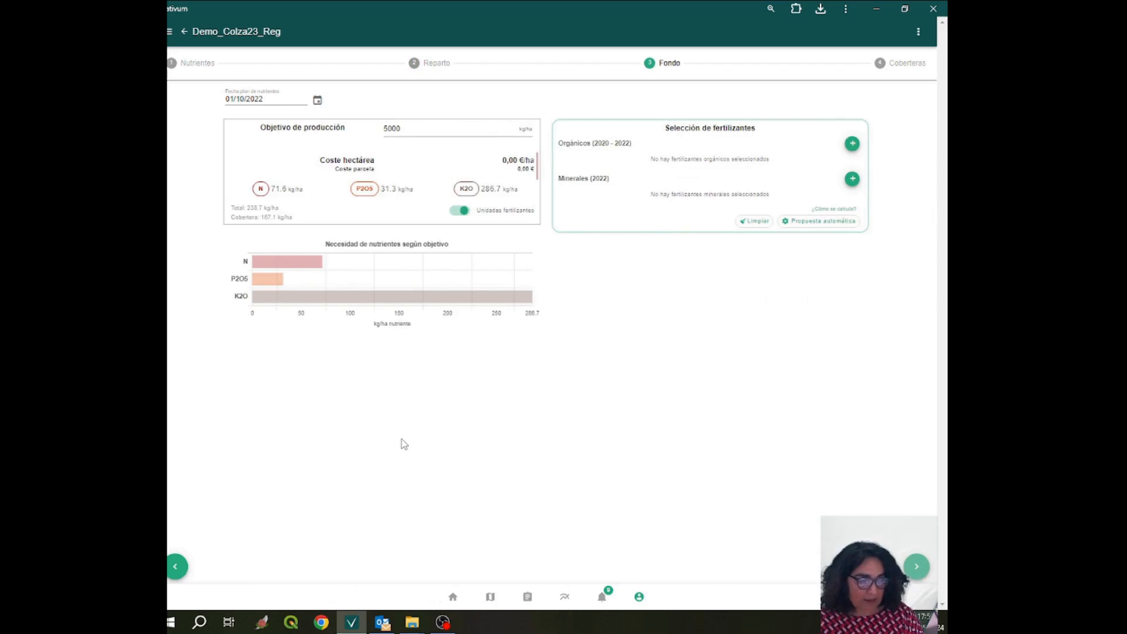
{"action": "left_click", "coordinate": [792, 222]}
{"action": "left_click", "coordinate": [569, 412]}
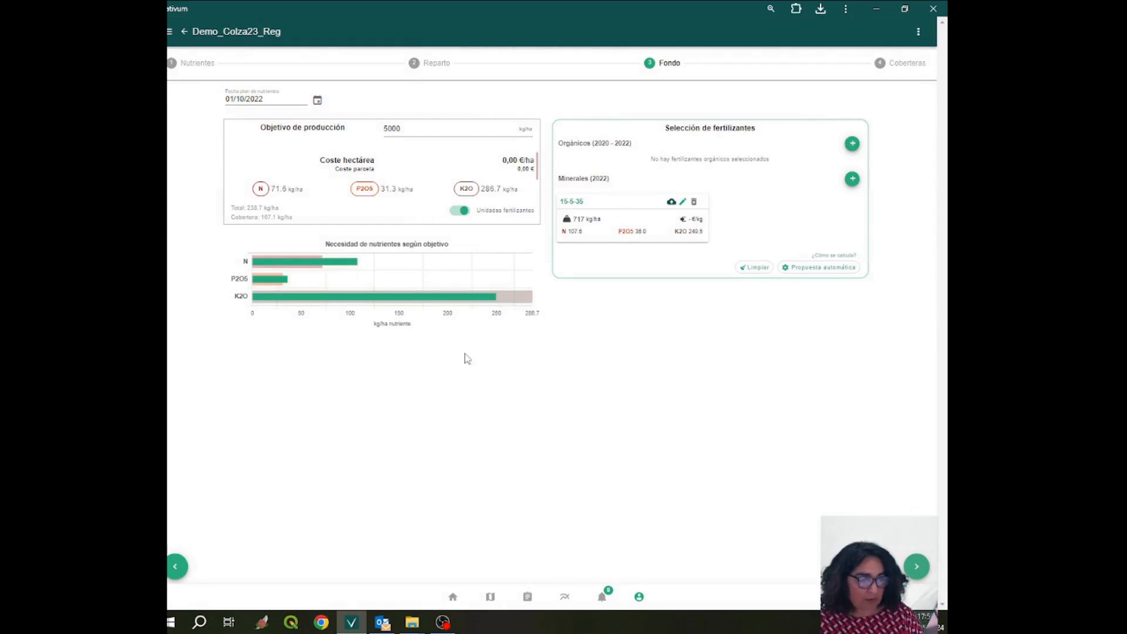
{"action": "left_click", "coordinate": [916, 568]}
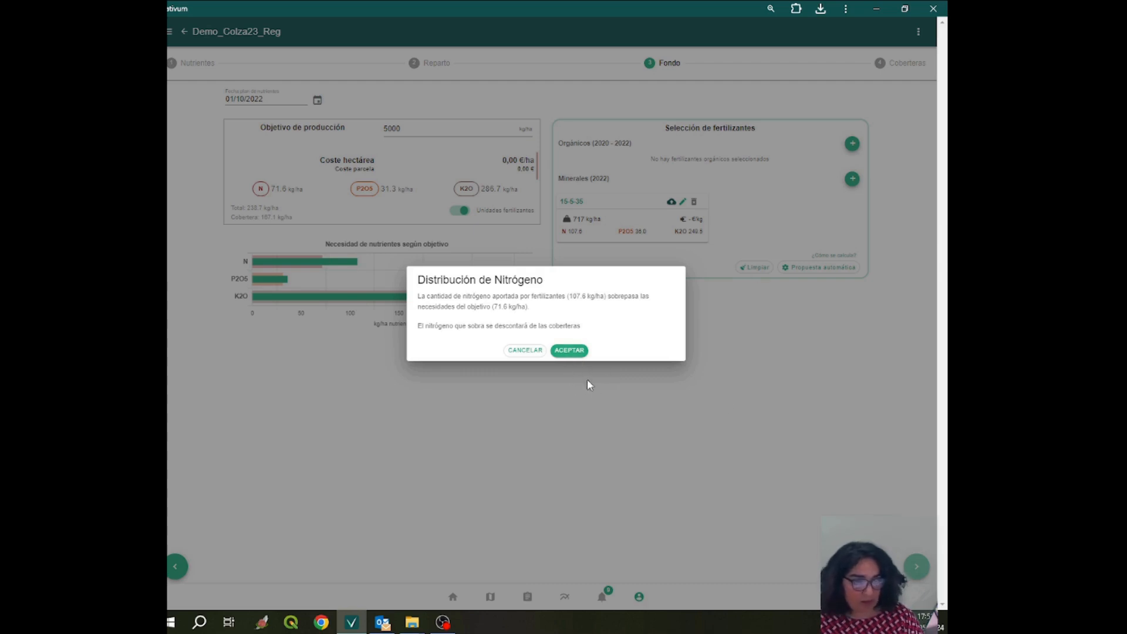
{"action": "left_click", "coordinate": [569, 351]}
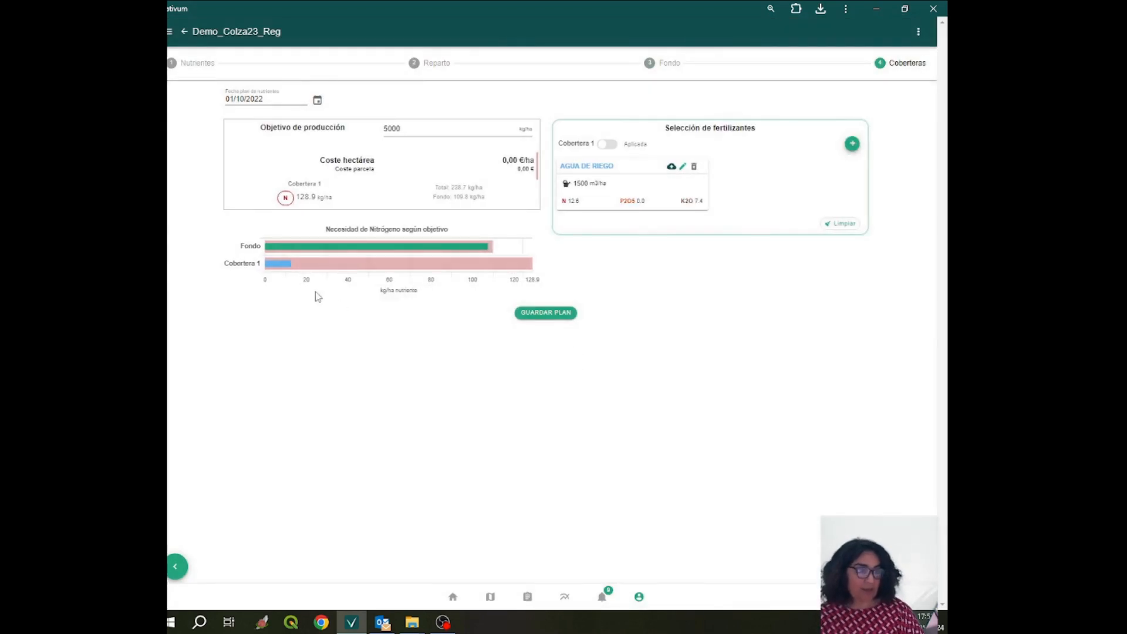
- Check the nutrient contents and irrigation dose of the AGUA DE RIEGO entry in Cobertera 1
{"action": "mouse_move", "coordinate": [279, 263]}
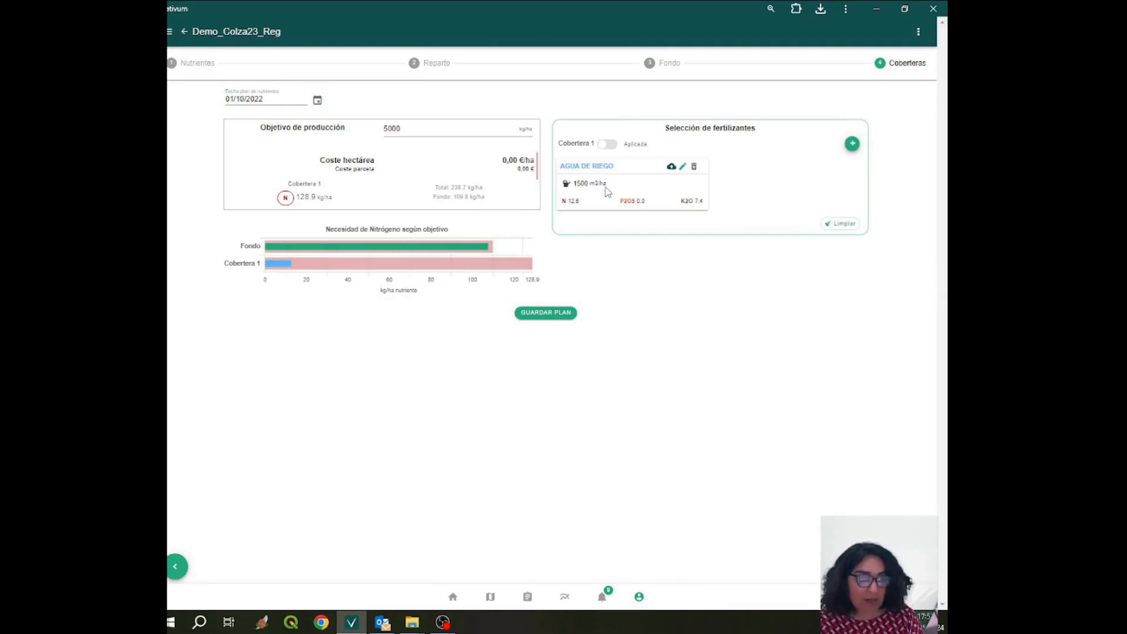
{"action": "left_click", "coordinate": [683, 167]}
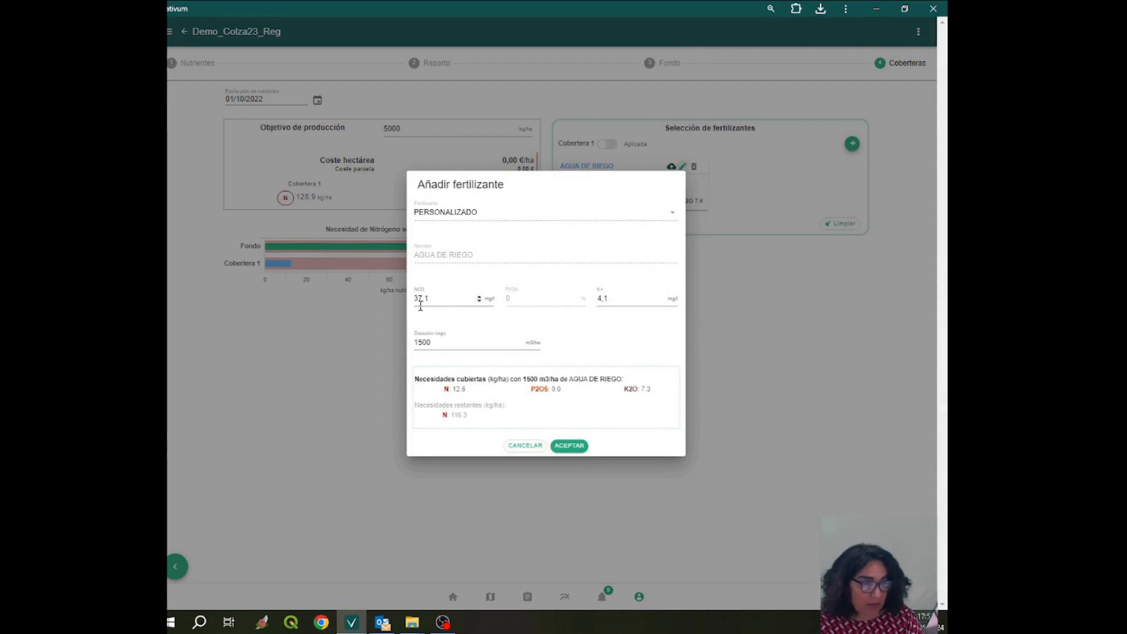
{"action": "left_click", "coordinate": [573, 444]}
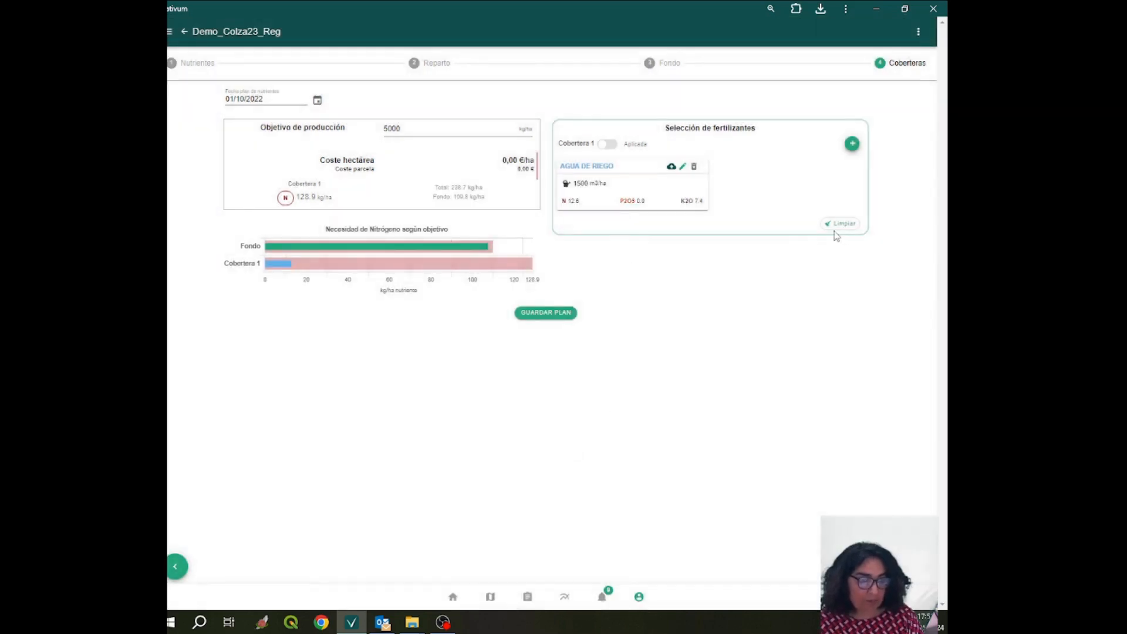
- Start adding a fertiliser to Cobertera 1 and browse the available nitrogen fertilisers from all manufacturers
{"action": "left_click", "coordinate": [852, 144]}
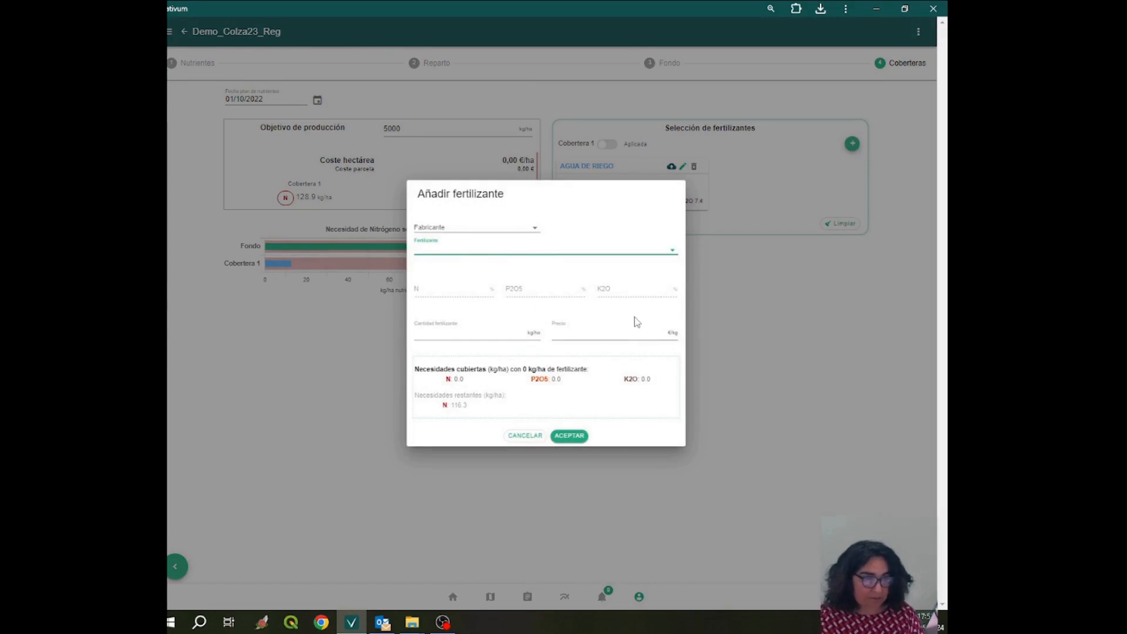
{"action": "left_click", "coordinate": [673, 254]}
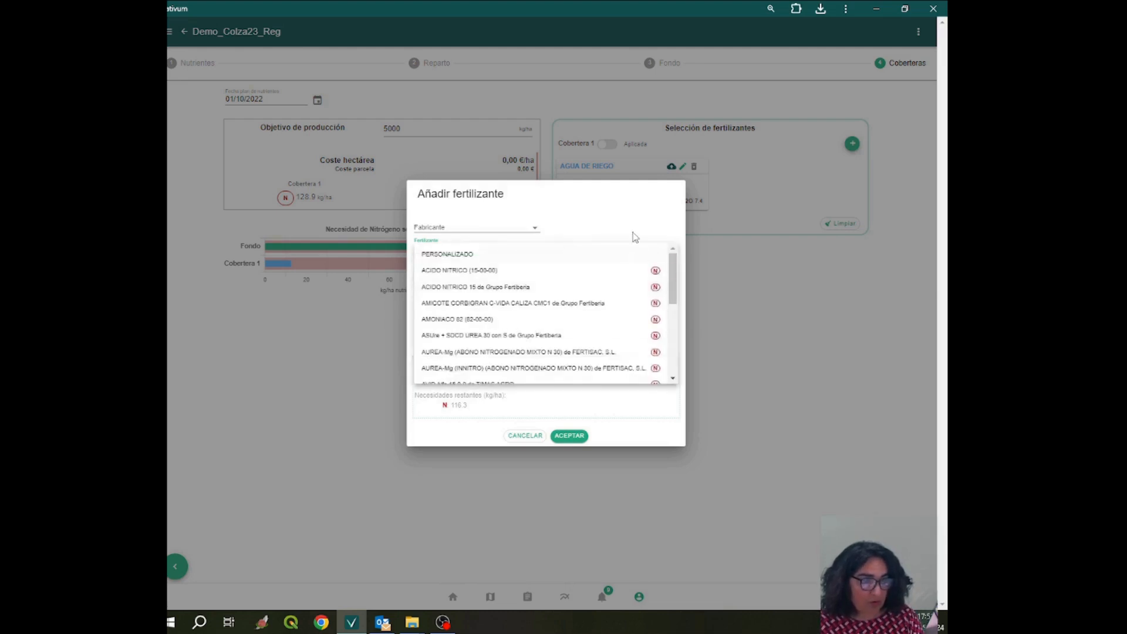
{"action": "scroll", "coordinate": [666, 296], "scroll_direction": "down", "scroll_amount": 8}
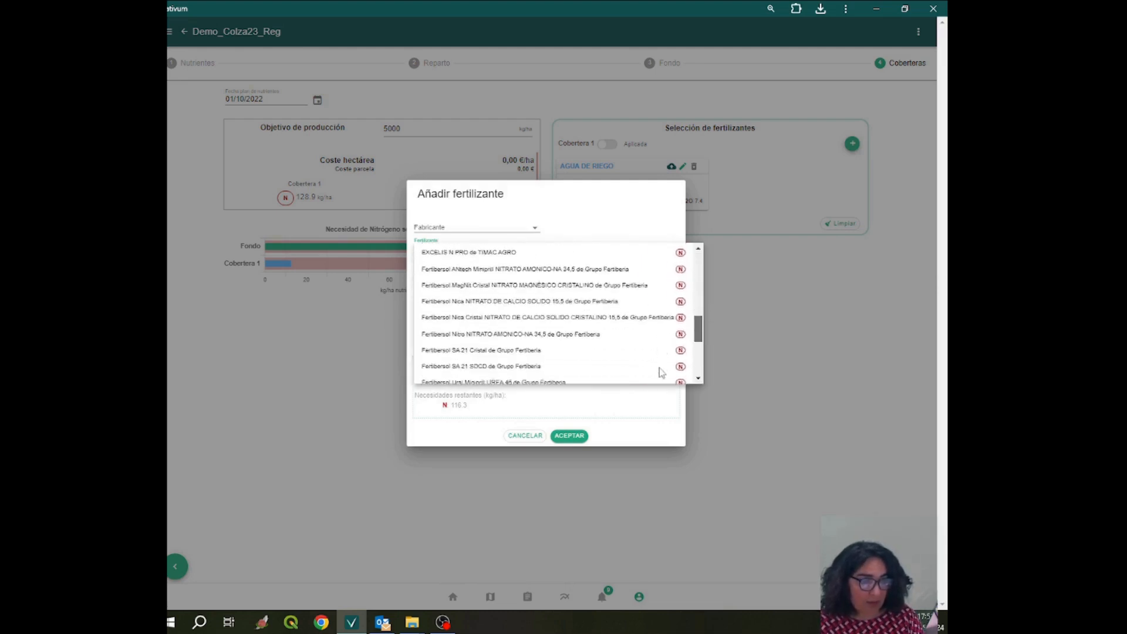
{"action": "scroll", "coordinate": [660, 380], "scroll_direction": "up", "scroll_amount": 8}
{"action": "scroll", "coordinate": [661, 287], "scroll_direction": "down", "scroll_amount": 5}
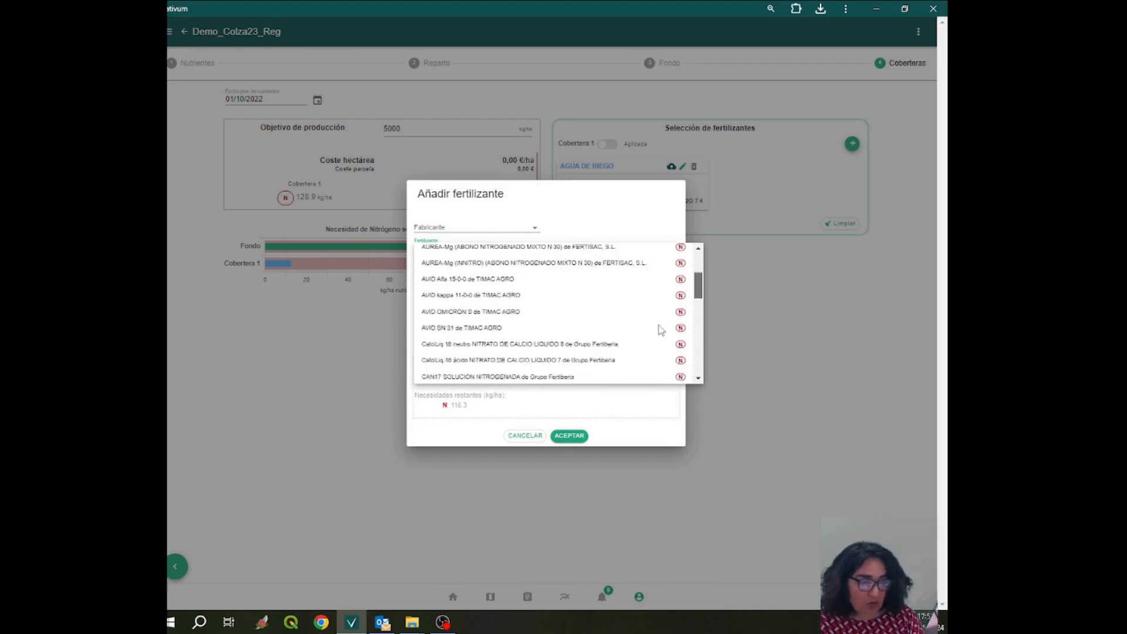
{"action": "scroll", "coordinate": [658, 359], "scroll_direction": "down", "scroll_amount": 5}
{"action": "scroll", "coordinate": [659, 340], "scroll_direction": "up", "scroll_amount": 10}
{"action": "left_click", "coordinate": [559, 227]}
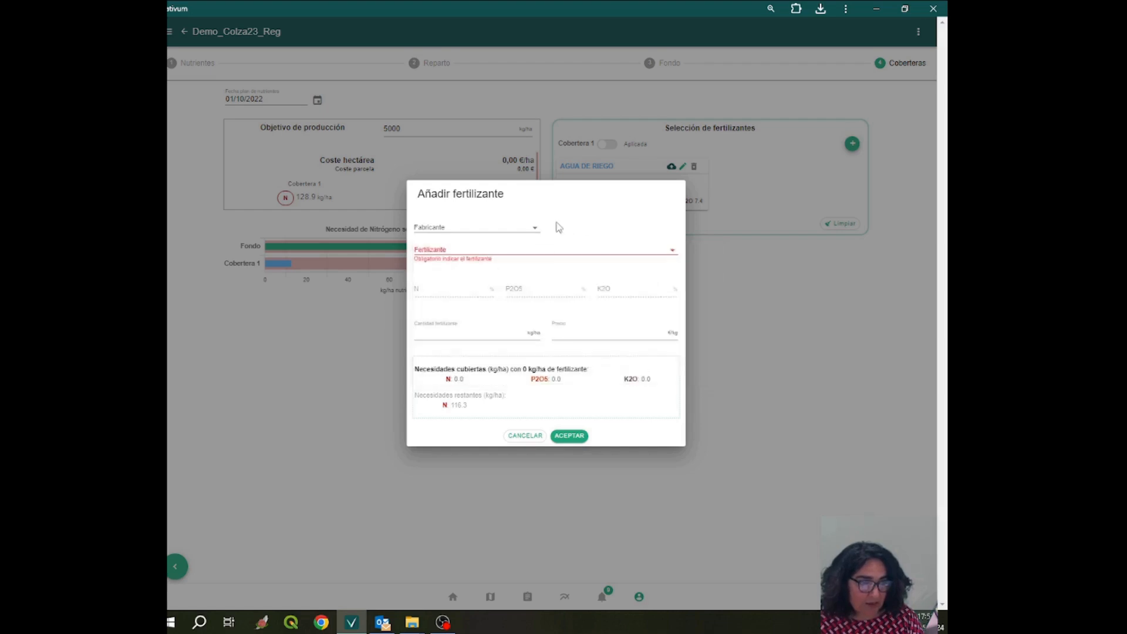
- Add the GENERICO fertiliser NITRATO AMONICO CALCICO-NAC (27-00-00) to Cobertera 1 and save the nutrient plan
{"action": "left_click", "coordinate": [535, 228]}
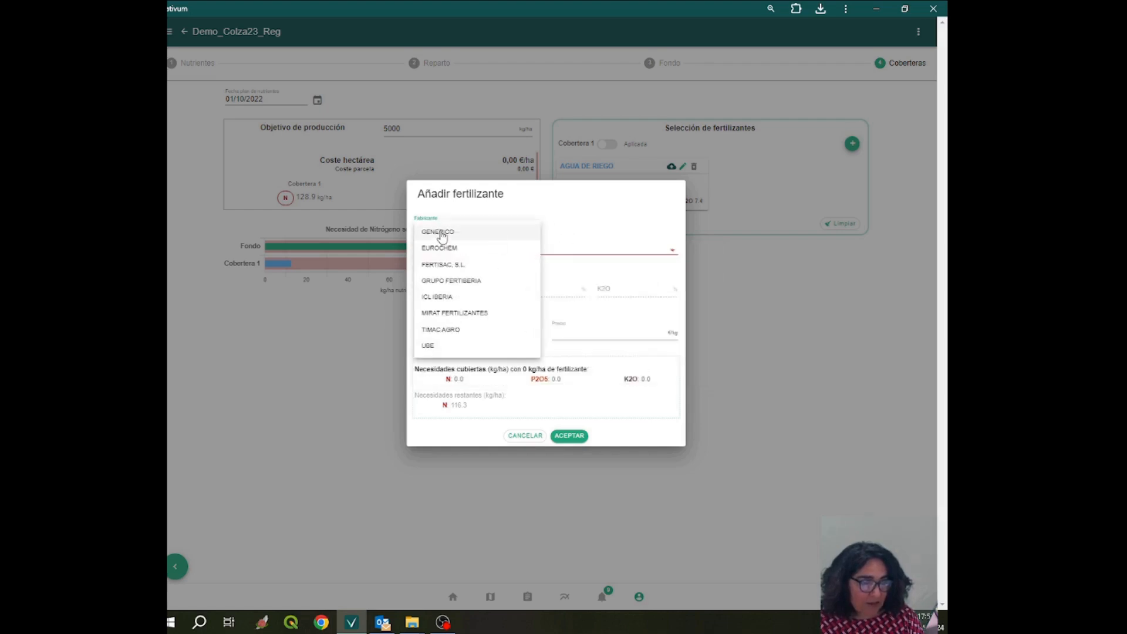
{"action": "left_click", "coordinate": [443, 235]}
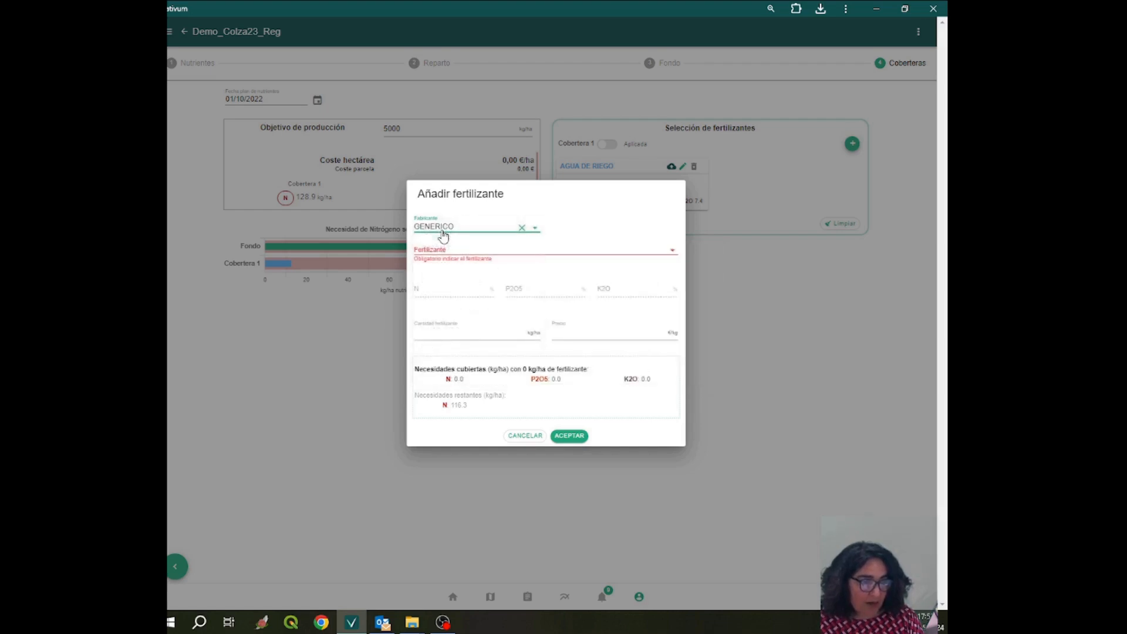
{"action": "left_click", "coordinate": [672, 256]}
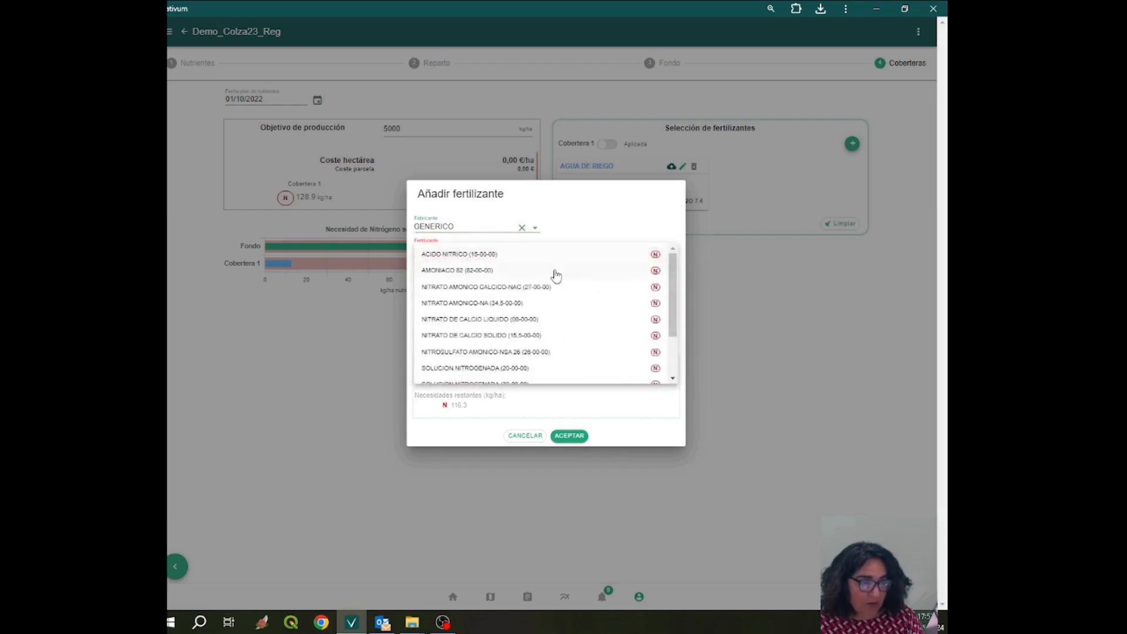
{"action": "left_click", "coordinate": [494, 288]}
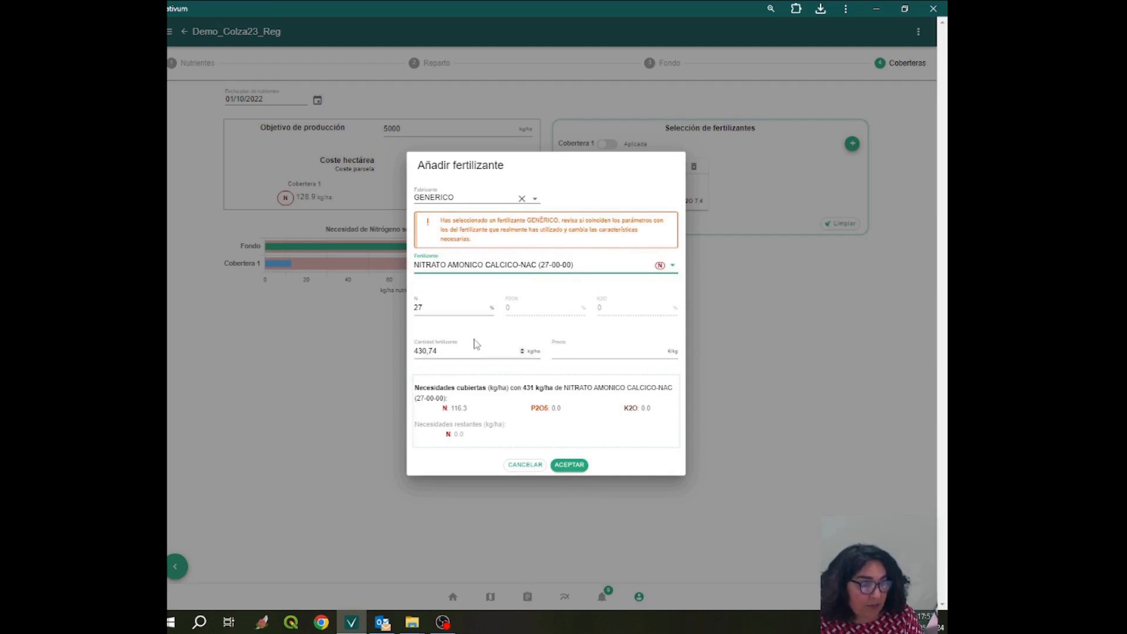
{"action": "left_click", "coordinate": [568, 468]}
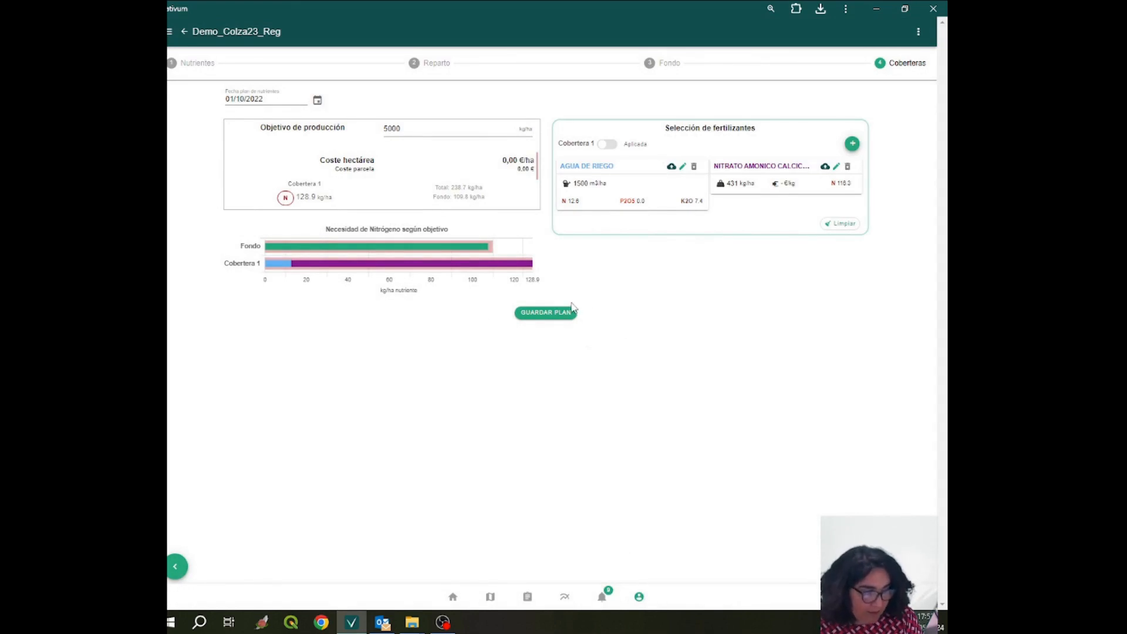
{"action": "left_click", "coordinate": [552, 315]}
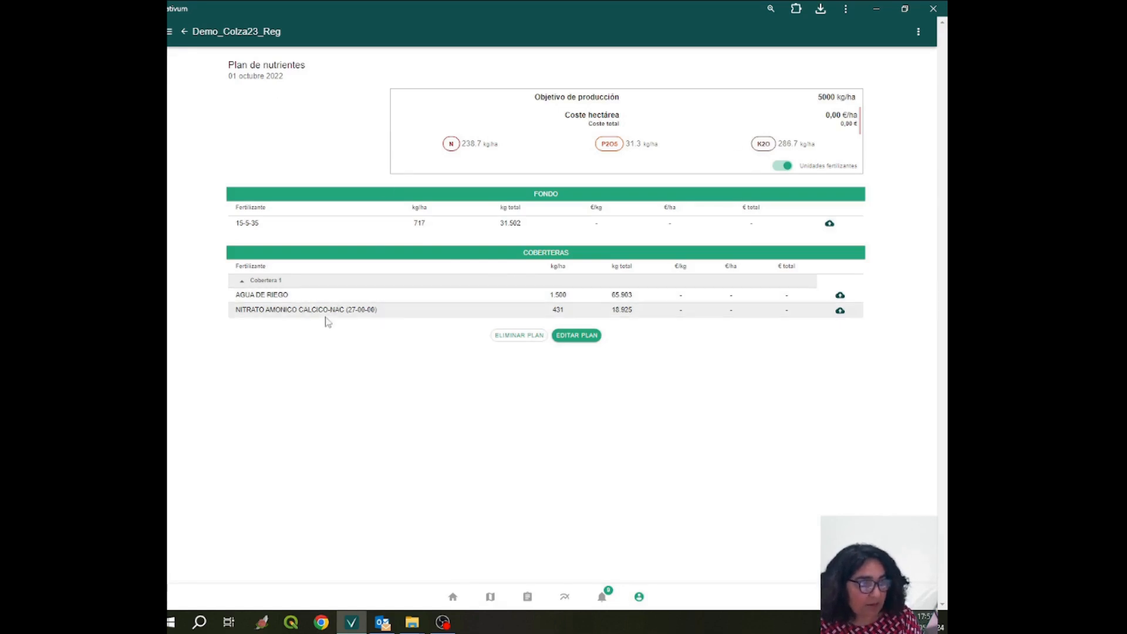
- Reopen the saved plan for editing at its Nutrientes stage and read the explanation of the fertilisation strategies
{"action": "left_click", "coordinate": [577, 335]}
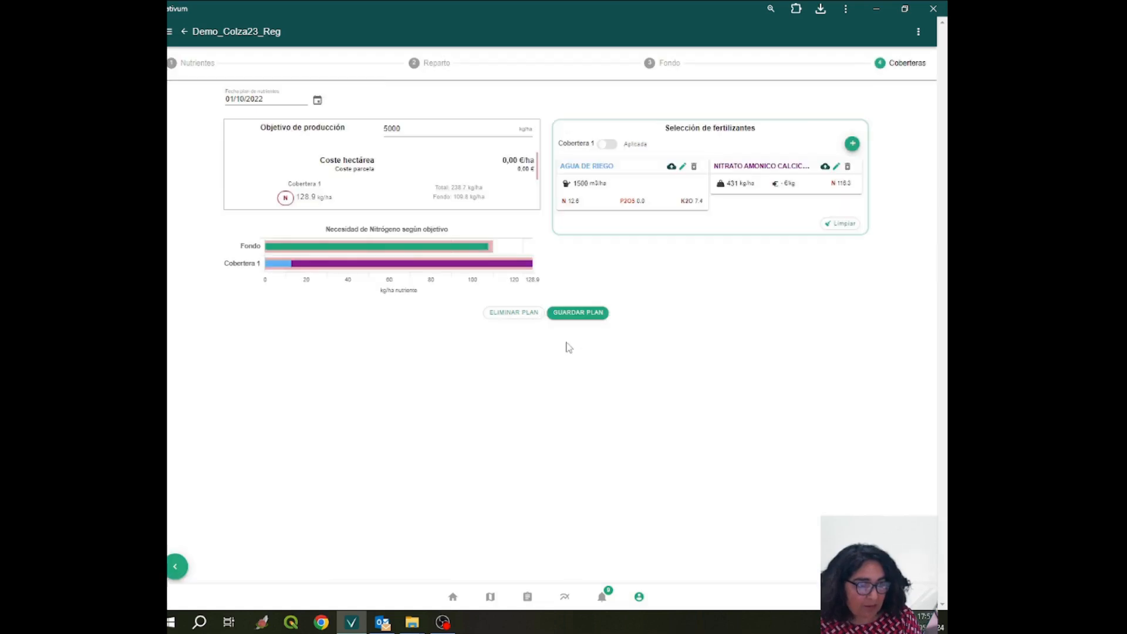
{"action": "left_click", "coordinate": [176, 567]}
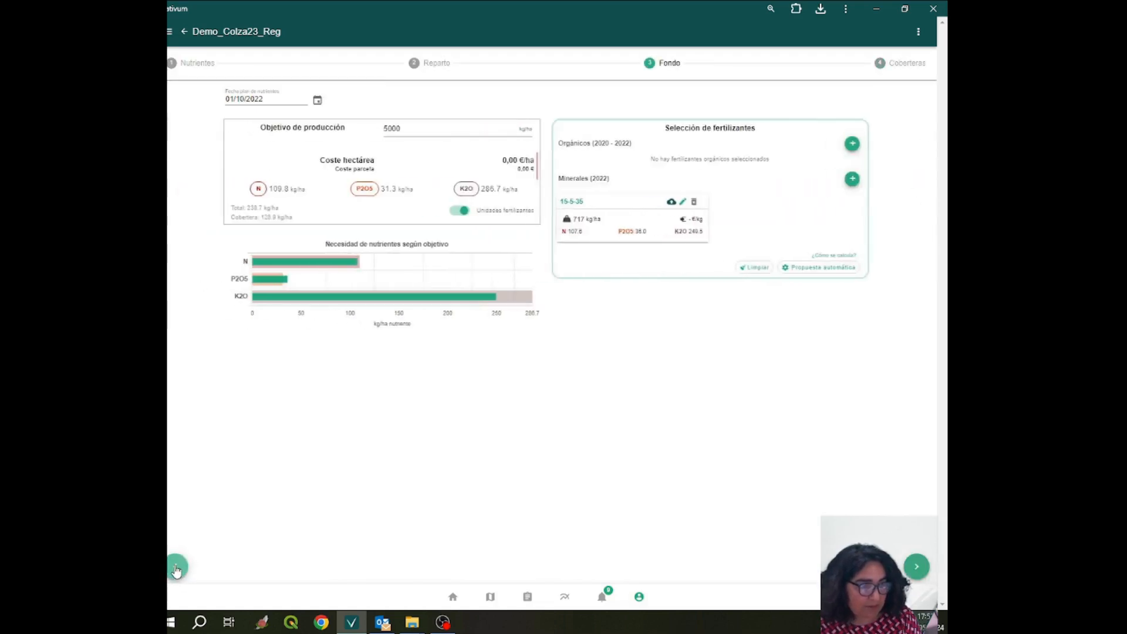
{"action": "left_click", "coordinate": [176, 567]}
{"action": "left_click", "coordinate": [176, 567]}
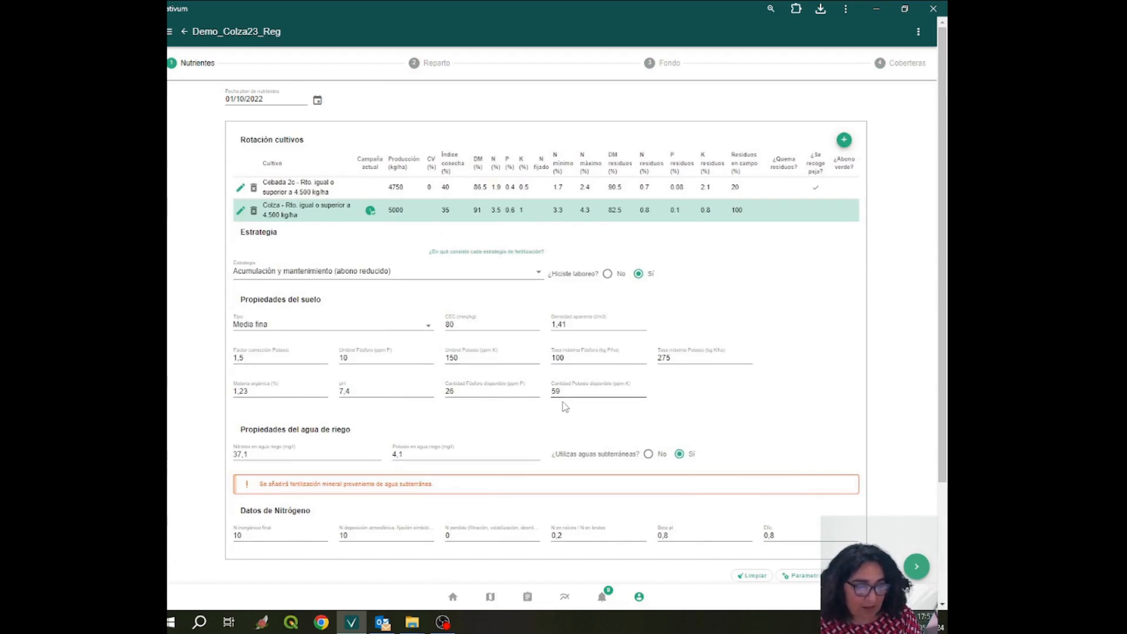
{"action": "scroll", "coordinate": [562, 405], "scroll_direction": "down", "scroll_amount": 3}
{"action": "scroll", "coordinate": [562, 405], "scroll_direction": "up", "scroll_amount": 3}
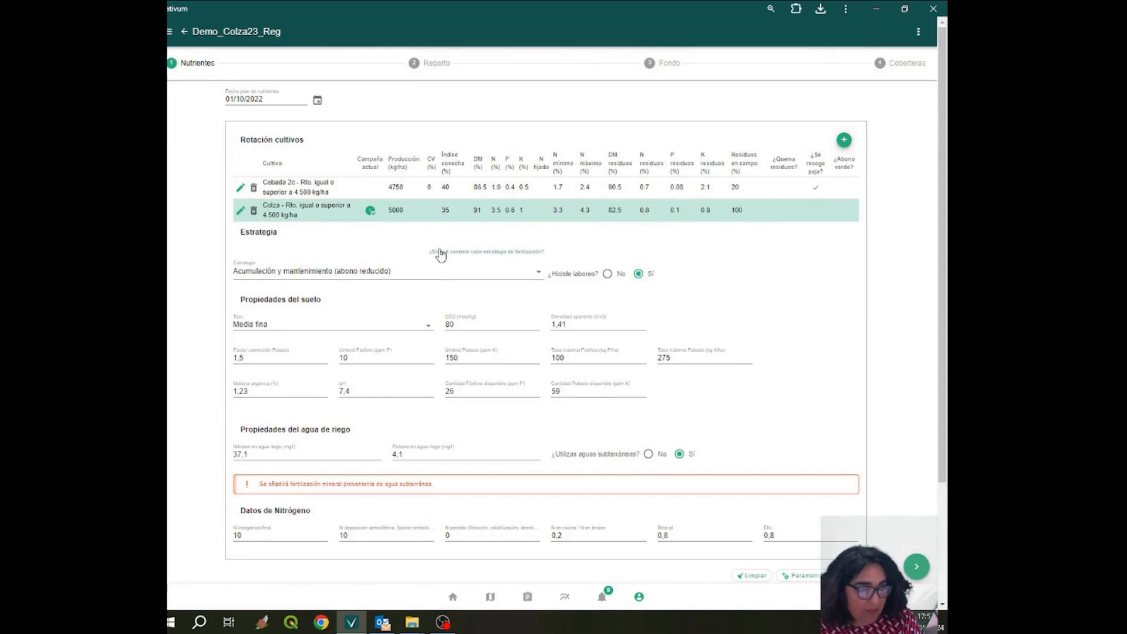
{"action": "left_click", "coordinate": [482, 253]}
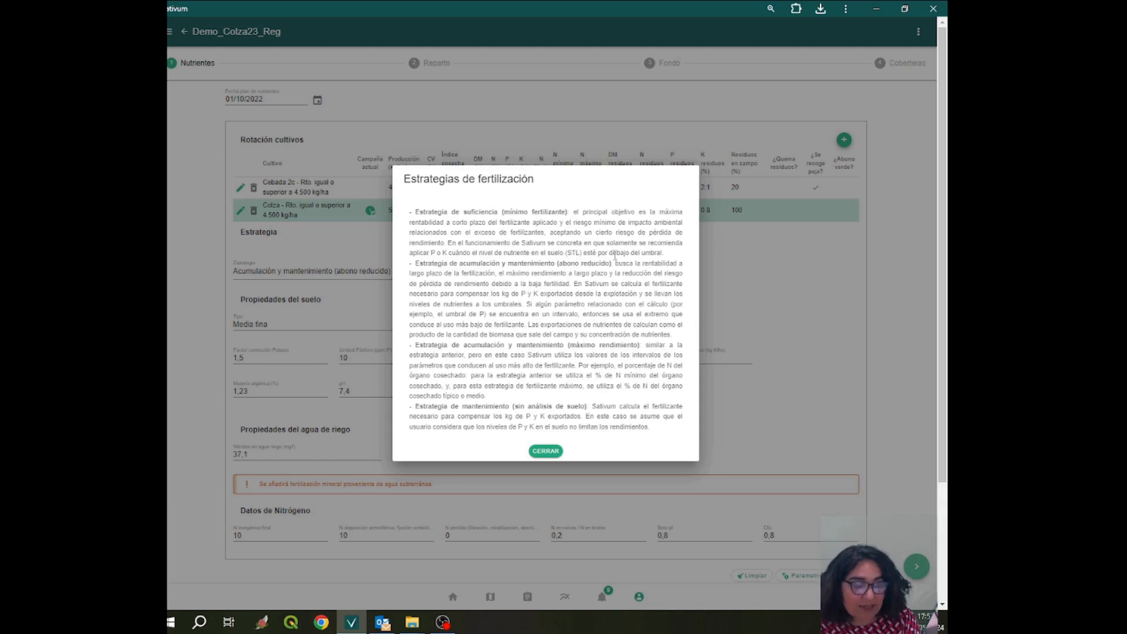
{"action": "left_click", "coordinate": [546, 450]}
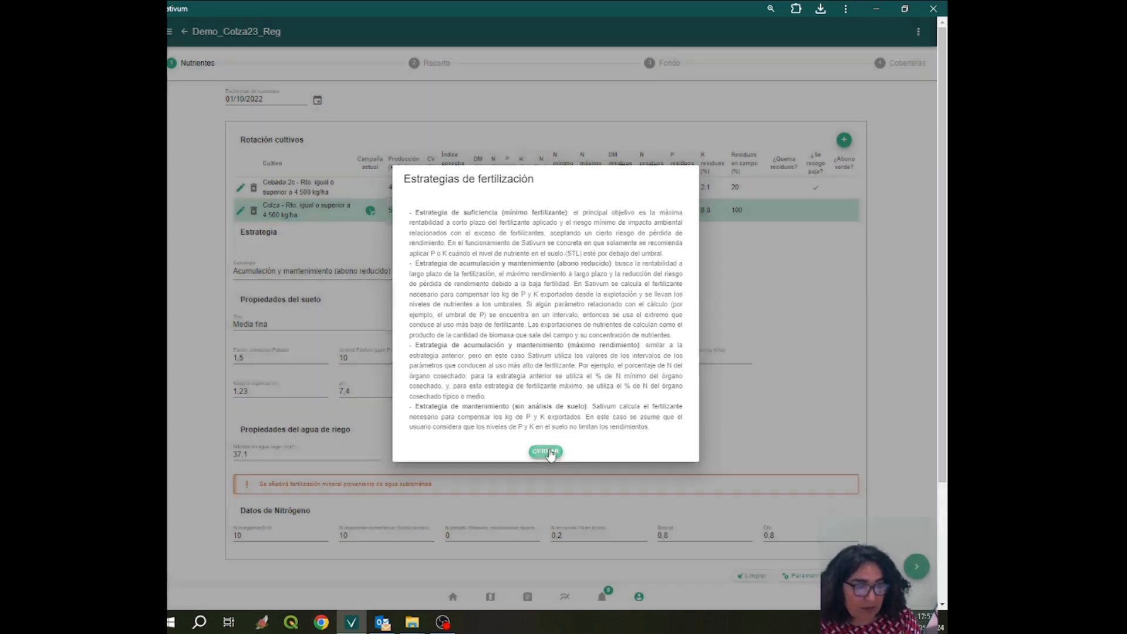
- Try the strategy "Estrategia de suficiencia (mínimo fertilizante)" and compare the estimated nutrient needs with the soil thresholds
{"action": "left_click", "coordinate": [539, 272]}
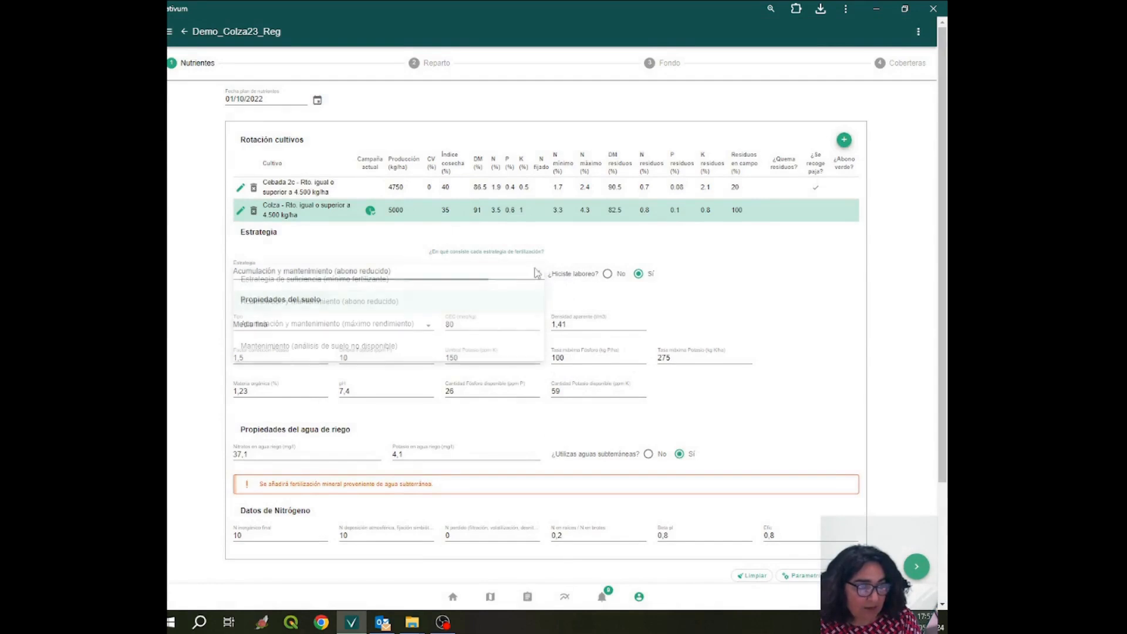
{"action": "left_click", "coordinate": [350, 286]}
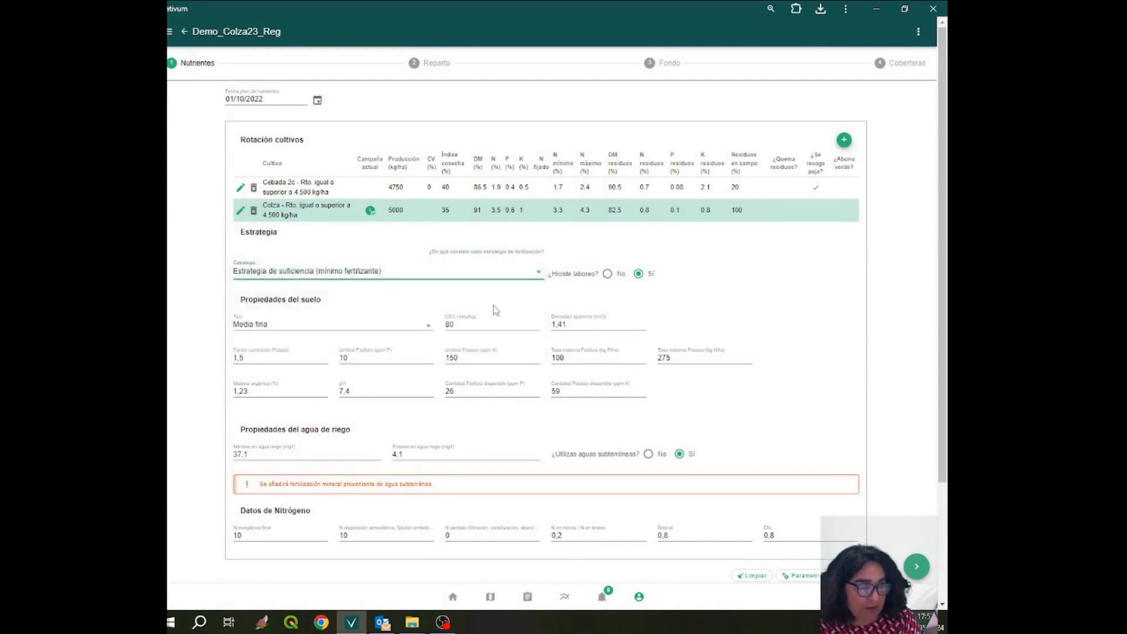
{"action": "scroll", "coordinate": [493, 308], "scroll_direction": "down", "scroll_amount": 3}
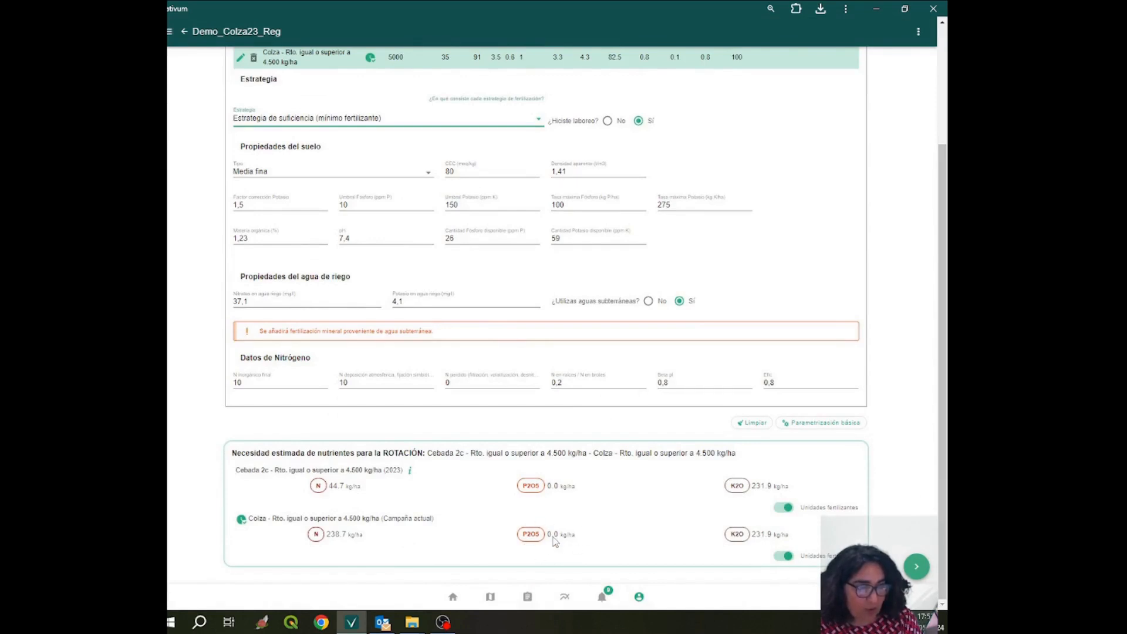
{"action": "scroll", "coordinate": [554, 540], "scroll_direction": "up", "scroll_amount": 2}
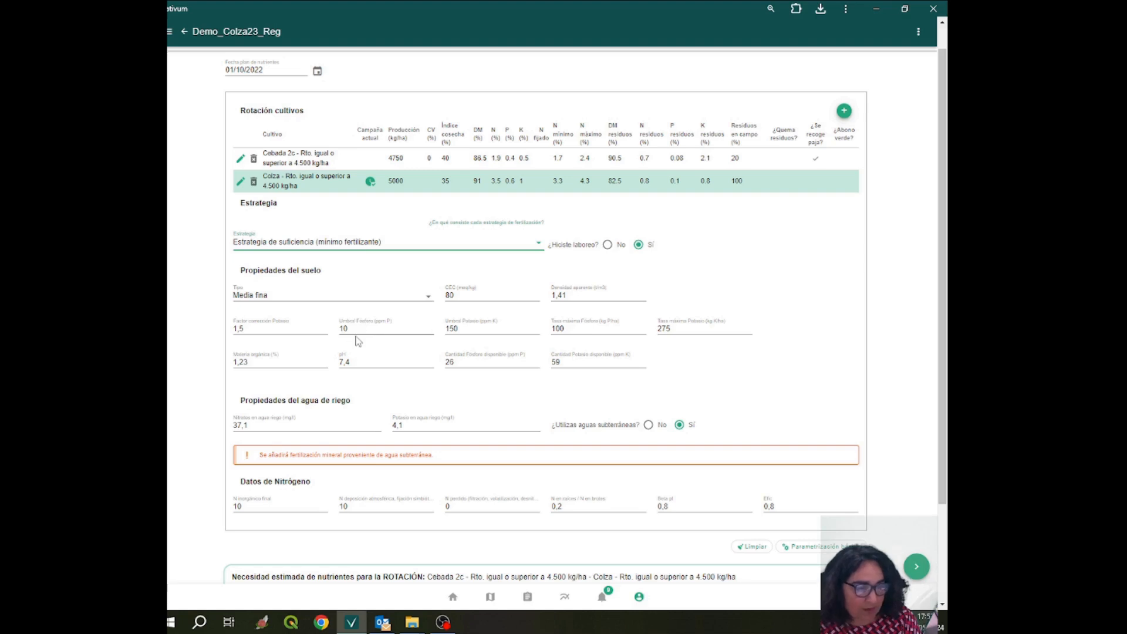
{"action": "scroll", "coordinate": [486, 357], "scroll_direction": "up", "scroll_amount": 1}
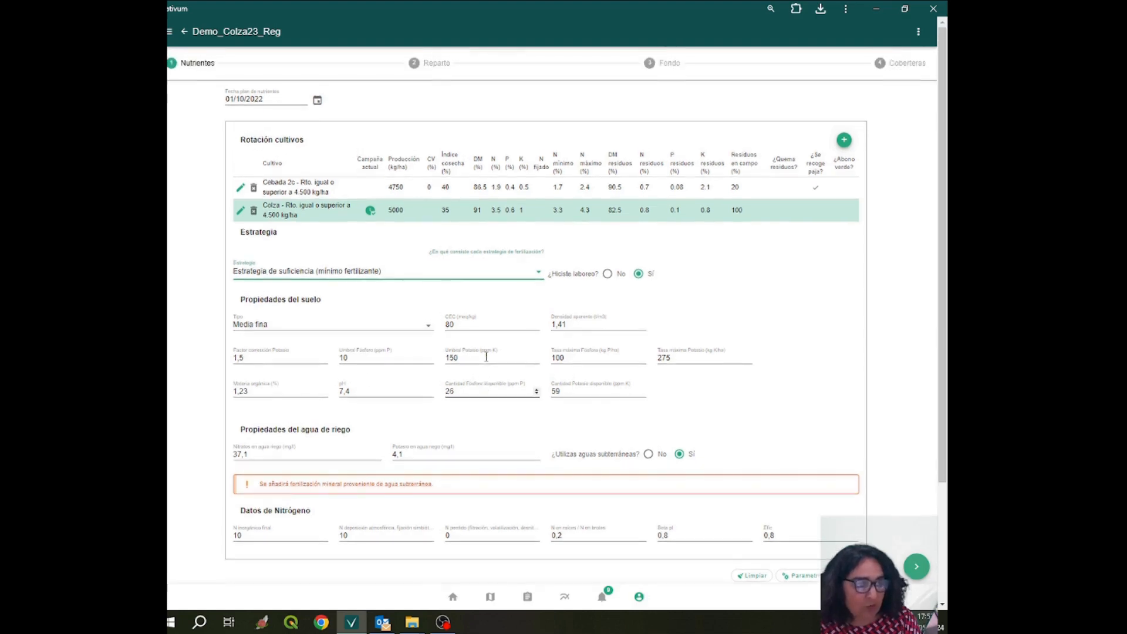
{"action": "scroll", "coordinate": [486, 356], "scroll_direction": "up", "scroll_amount": 1}
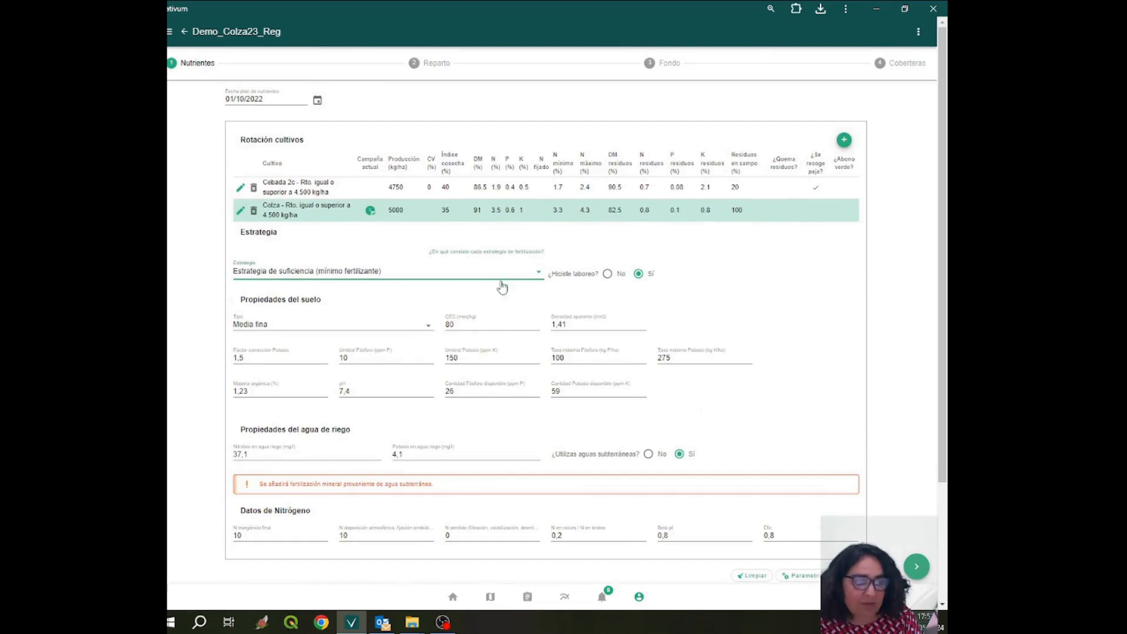
- Set the strategy back to "Acumulación y mantenimiento (abono reducido)" and reread the explanation of the fertilisation strategies
{"action": "left_click", "coordinate": [538, 277]}
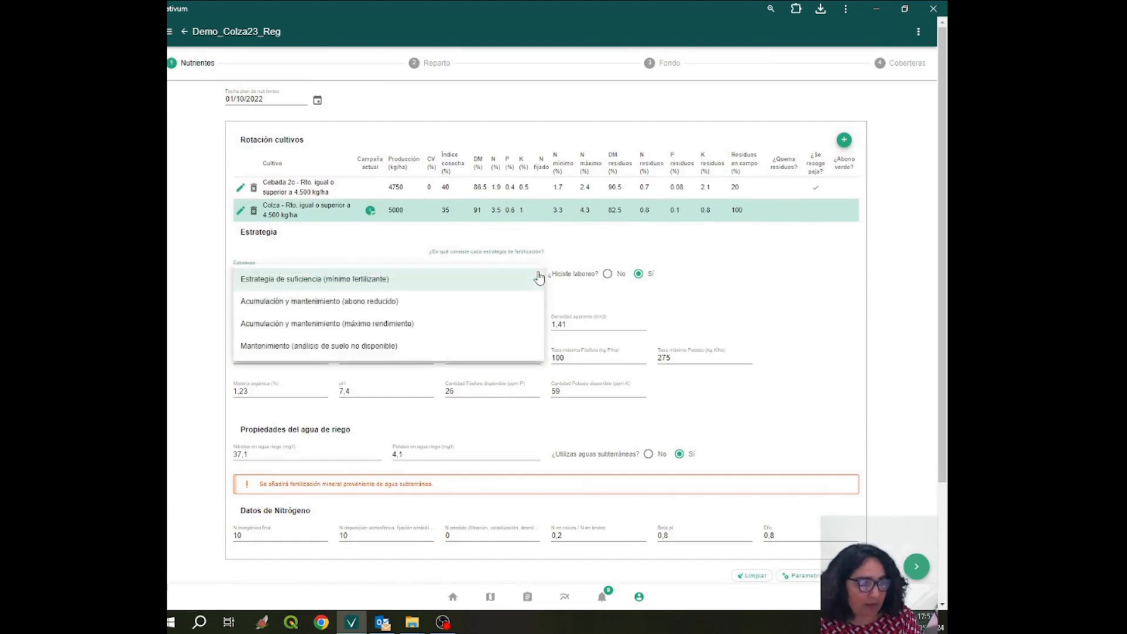
{"action": "left_click", "coordinate": [376, 303]}
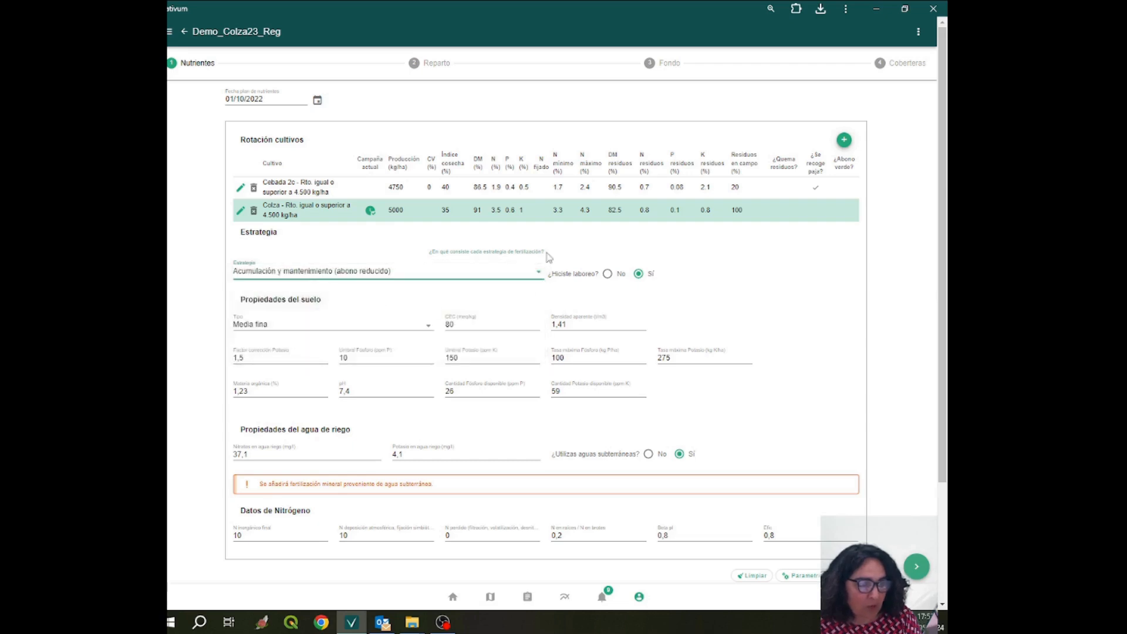
{"action": "left_click", "coordinate": [513, 253]}
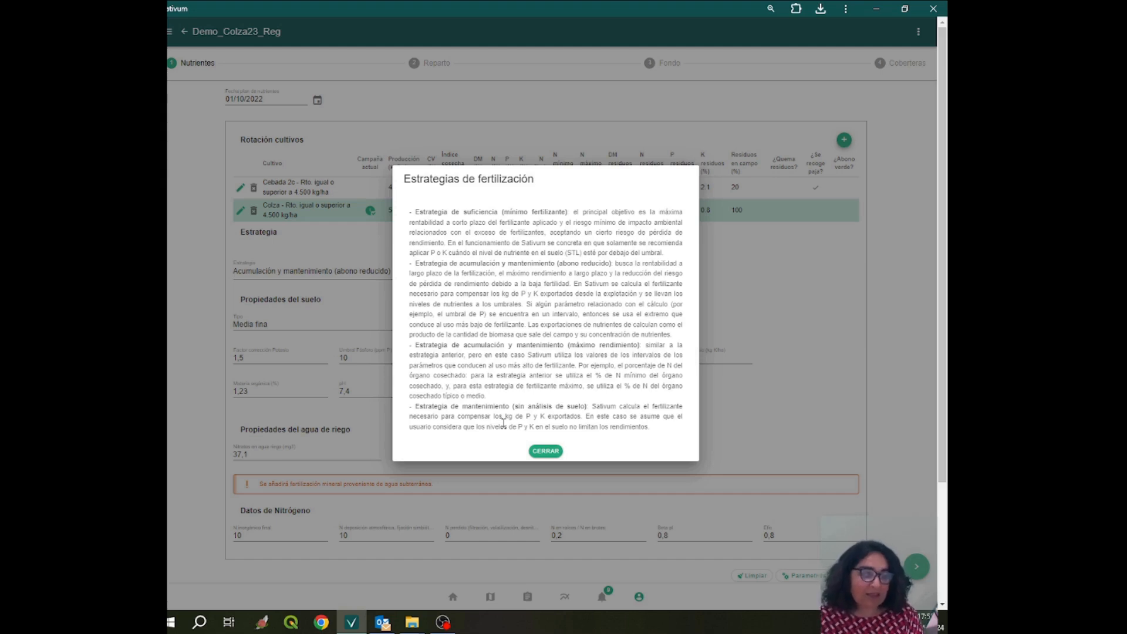
{"action": "left_click", "coordinate": [546, 451]}
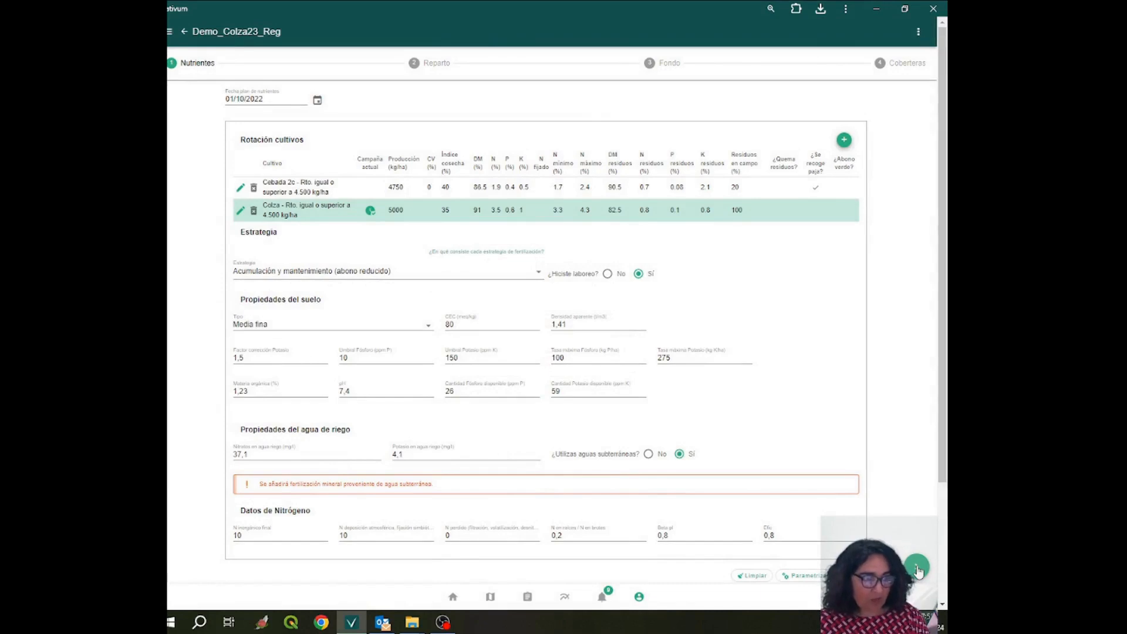
- Advance through the Reparto and Fondo stages to Coberteras and save the edited nutrient plan
{"action": "scroll", "coordinate": [916, 530], "scroll_direction": "down", "scroll_amount": 1}
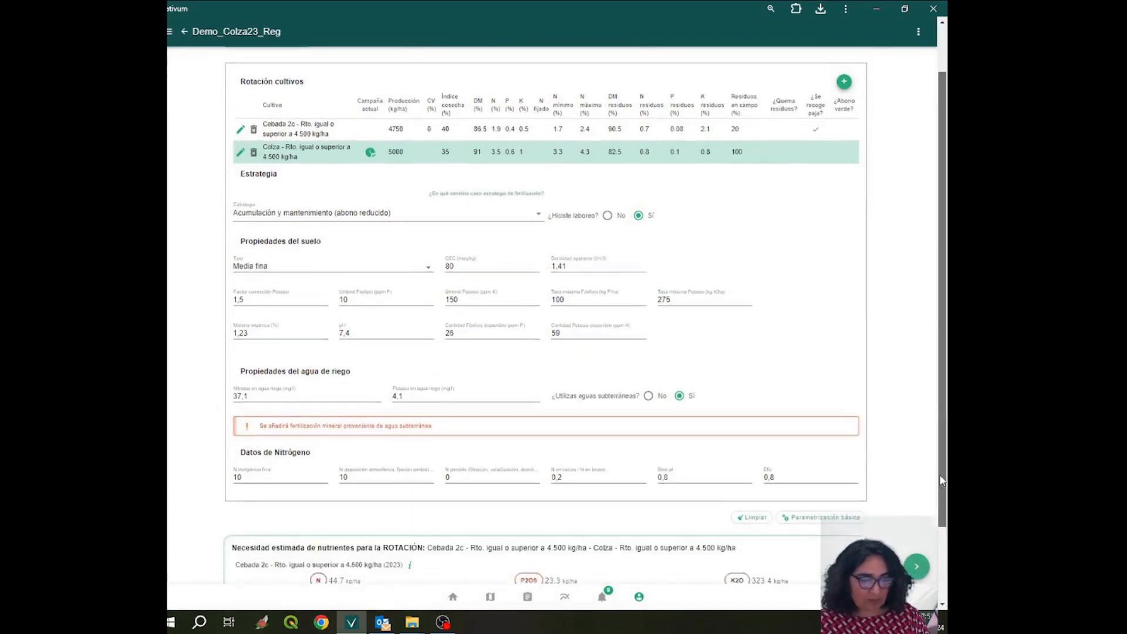
{"action": "left_click", "coordinate": [917, 567]}
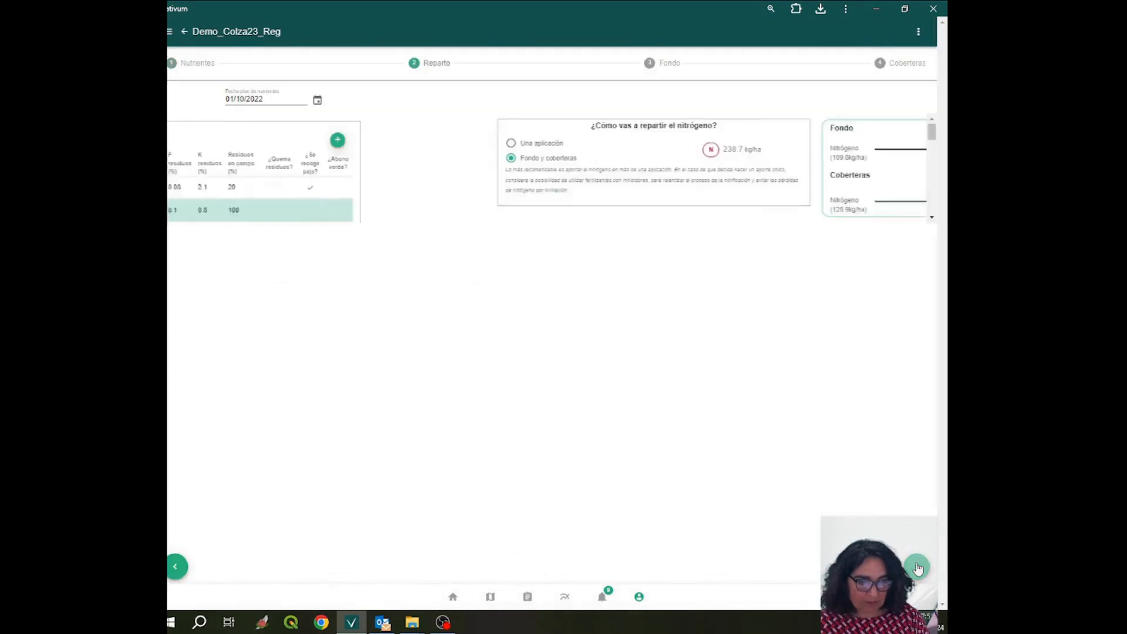
{"action": "left_click", "coordinate": [917, 567]}
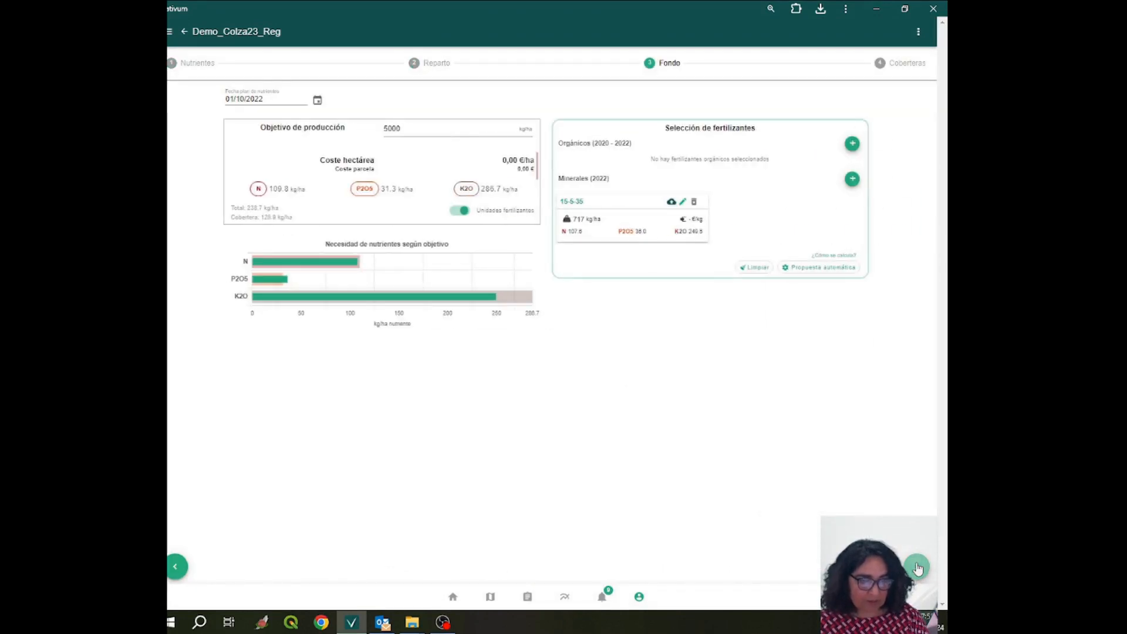
{"action": "left_click", "coordinate": [917, 567]}
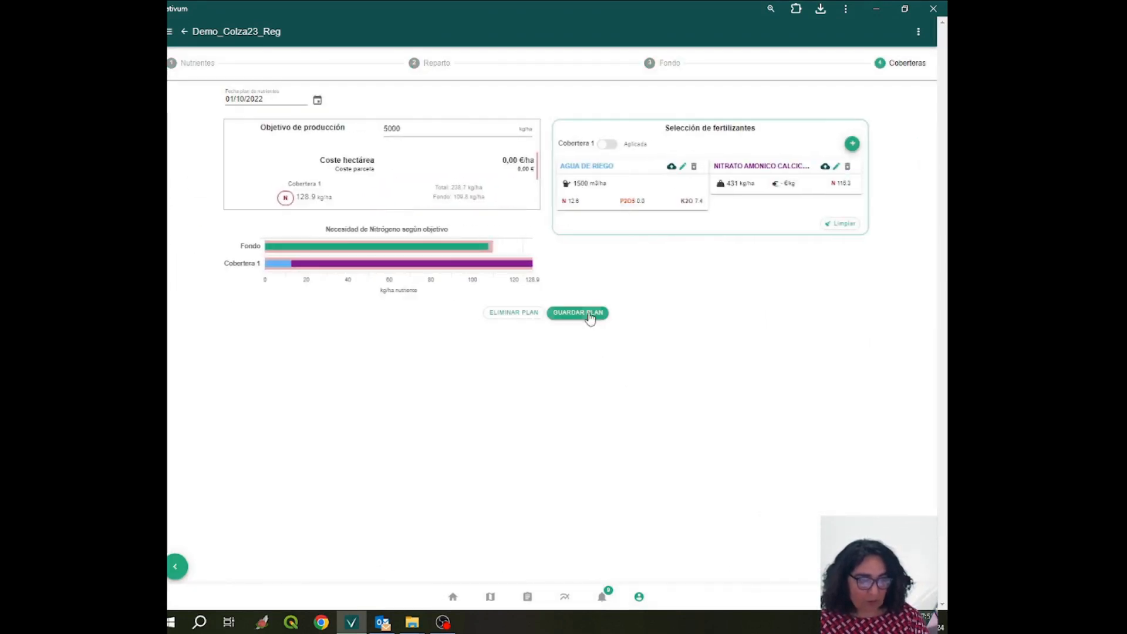
{"action": "left_click", "coordinate": [590, 319]}
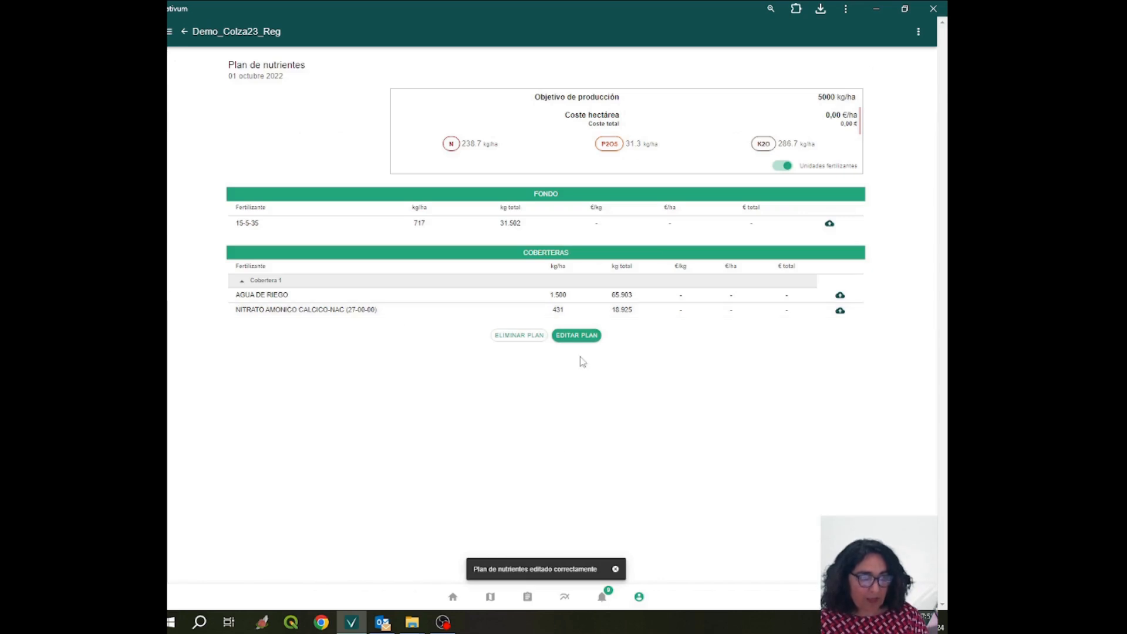
- Open the nutrient plan overview of Explotación DEMO and check the individual plan listed for Demo_Colza23_Reg
{"action": "left_click", "coordinate": [452, 596]}
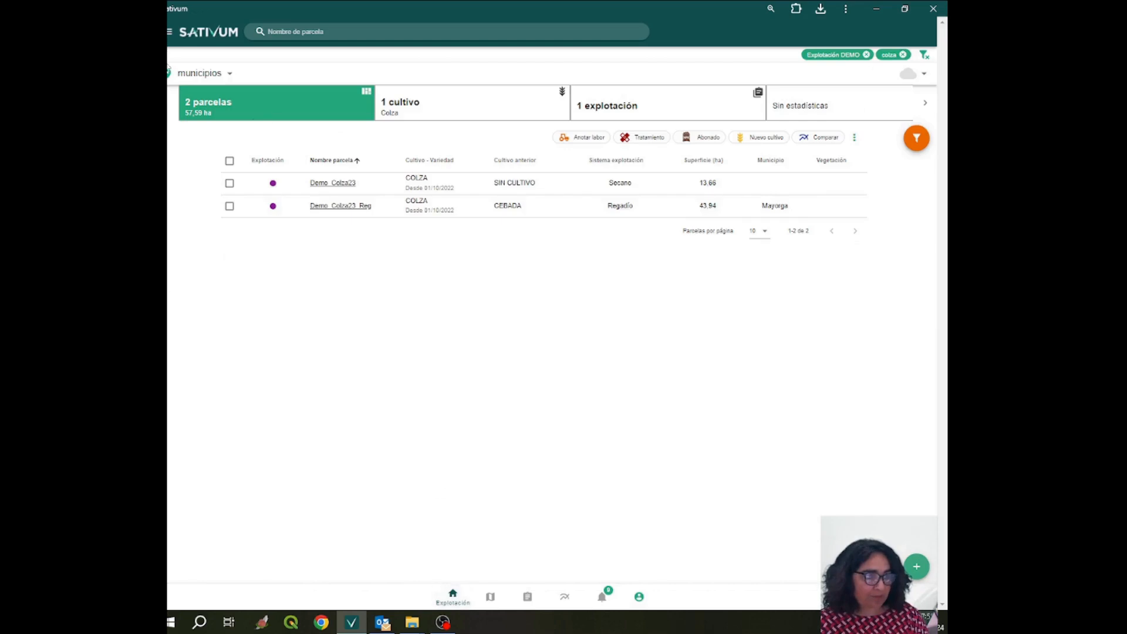
{"action": "left_click", "coordinate": [169, 32]}
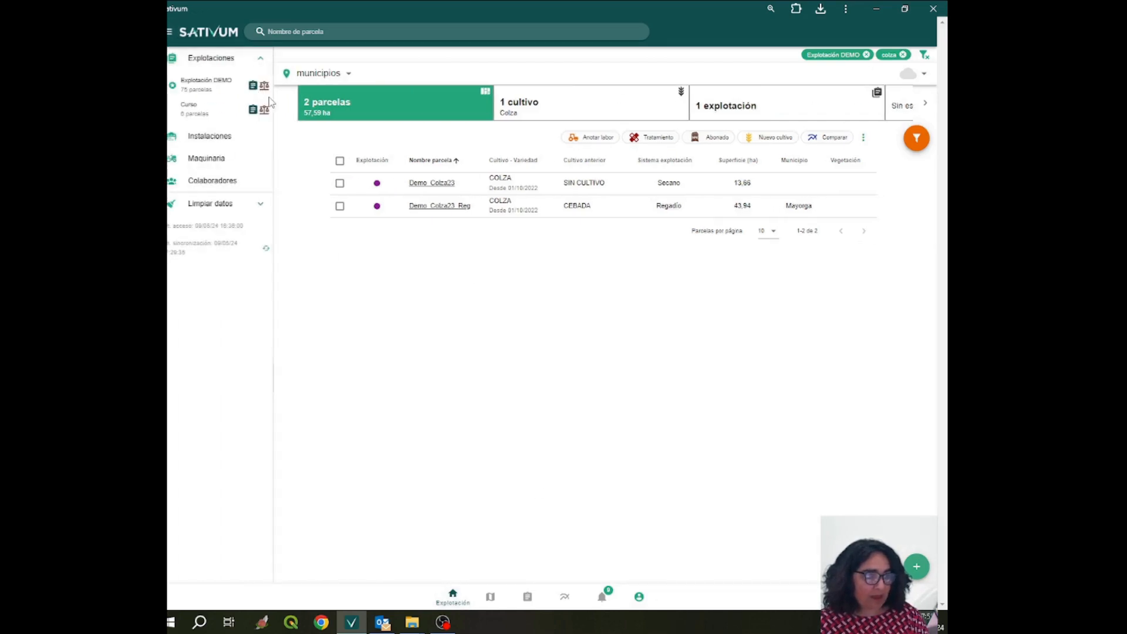
{"action": "left_click", "coordinate": [264, 86]}
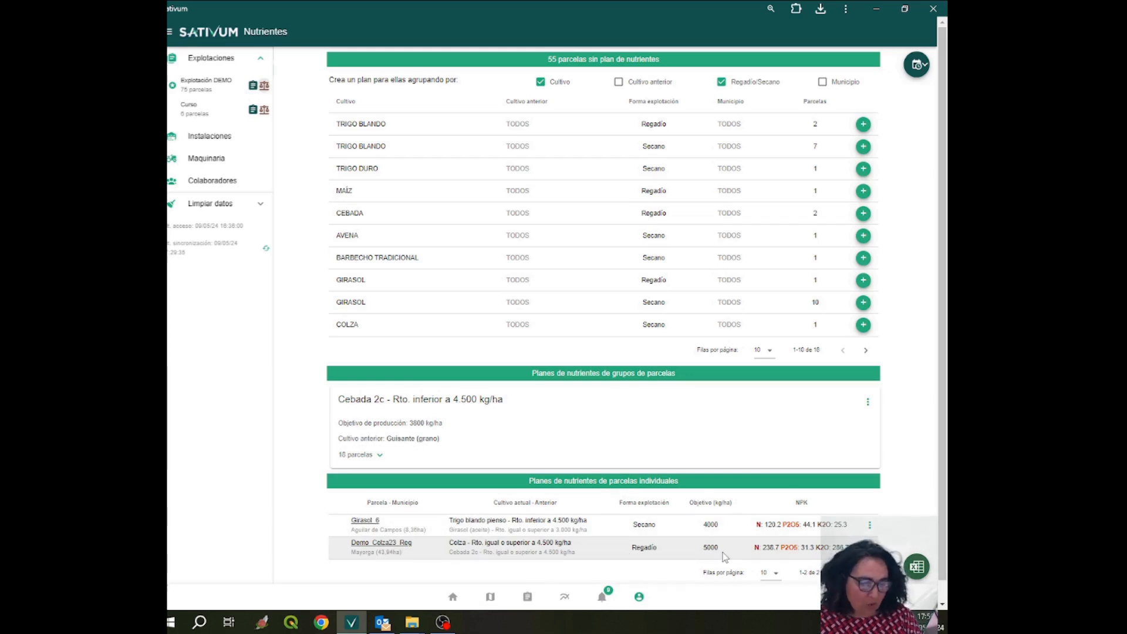
- Export the nutrient balance of Explotación DEMO to a spreadsheet and open the downloaded file in Excel
{"action": "left_click", "coordinate": [916, 566]}
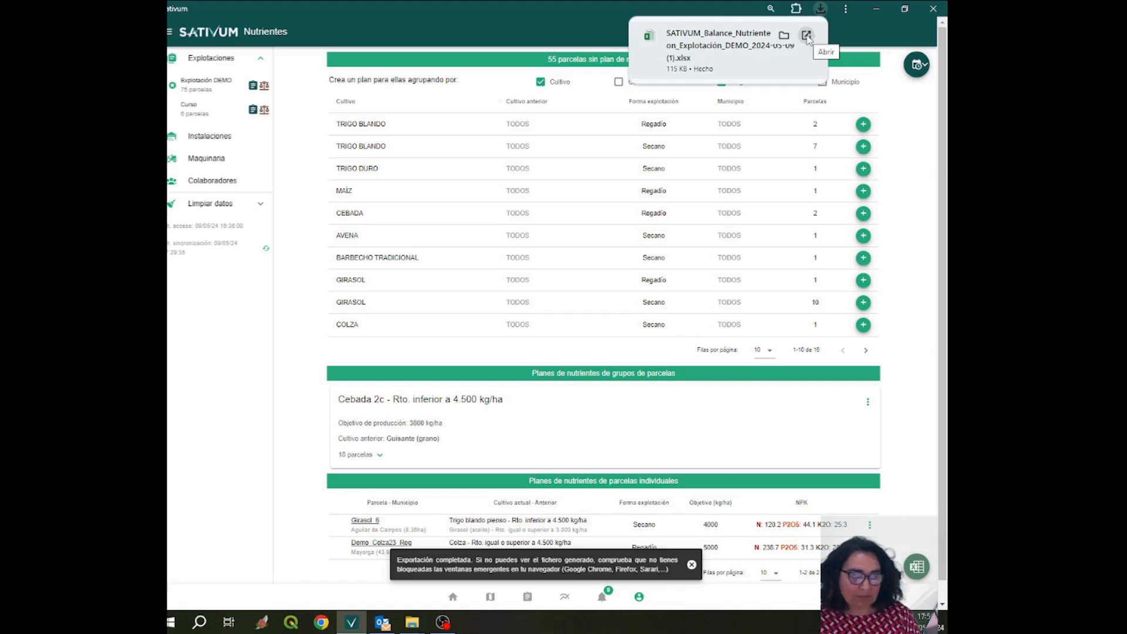
{"action": "left_click", "coordinate": [806, 37]}
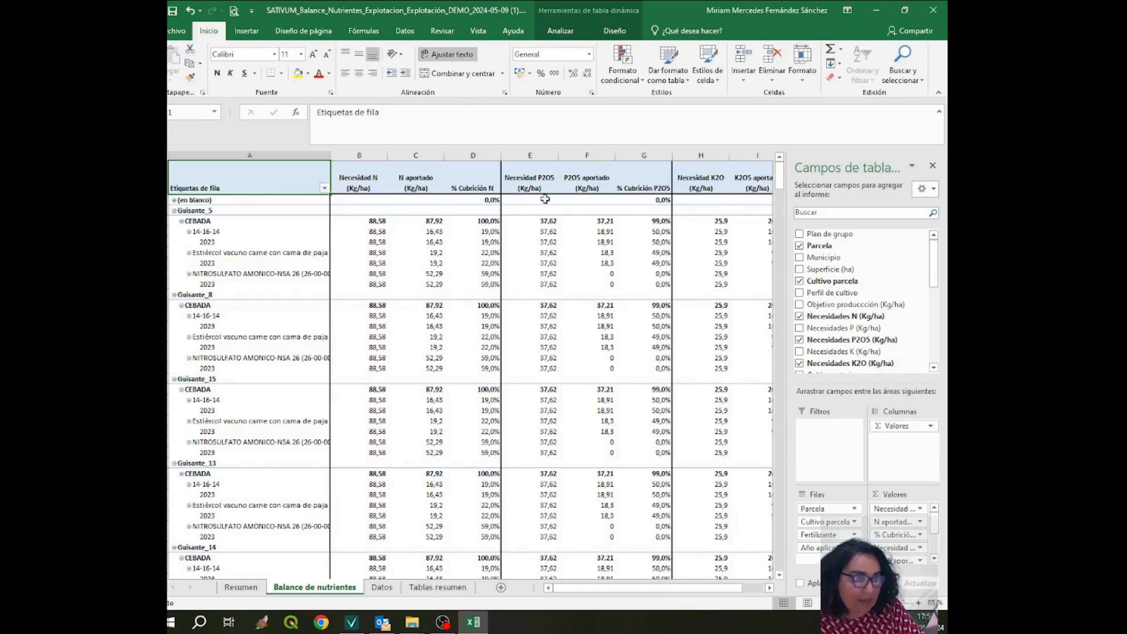
- Review the fertiliser quantity summary and the per-plot kilogram detail on the Resumen sheet
{"action": "left_click", "coordinate": [254, 589]}
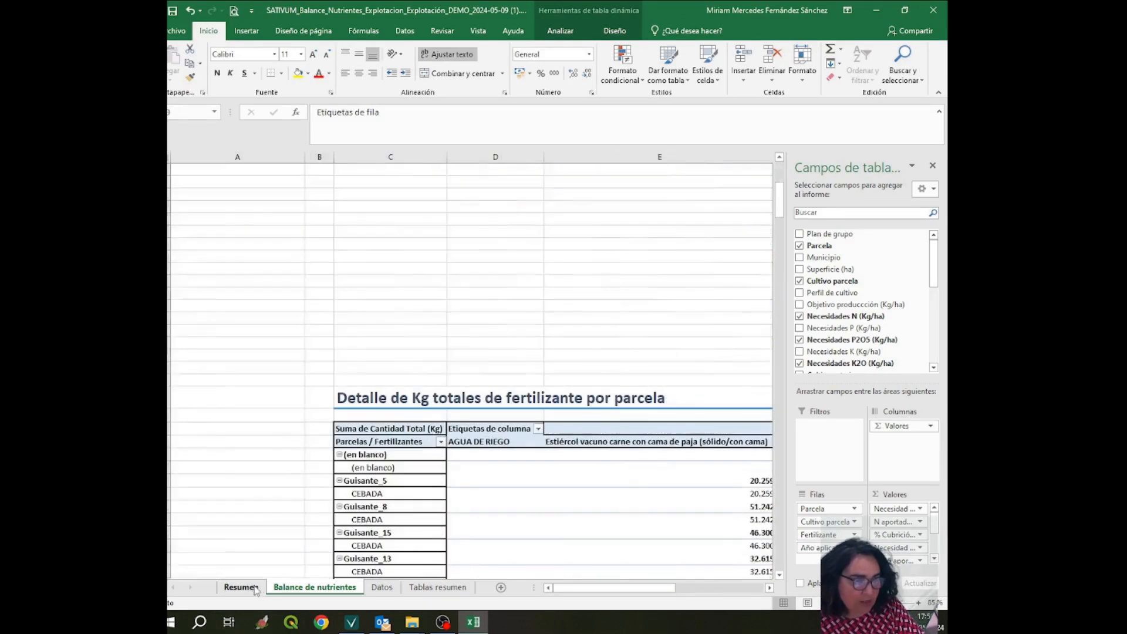
{"action": "scroll", "coordinate": [464, 461], "scroll_direction": "up", "scroll_amount": 5}
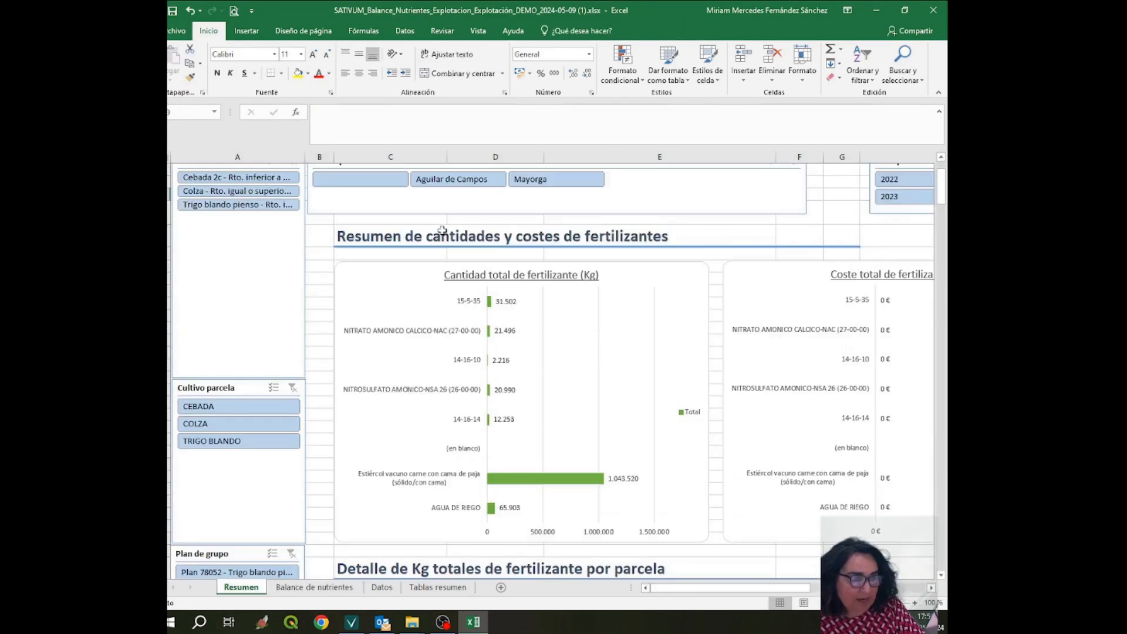
{"action": "scroll", "coordinate": [633, 286], "scroll_direction": "down", "scroll_amount": 4}
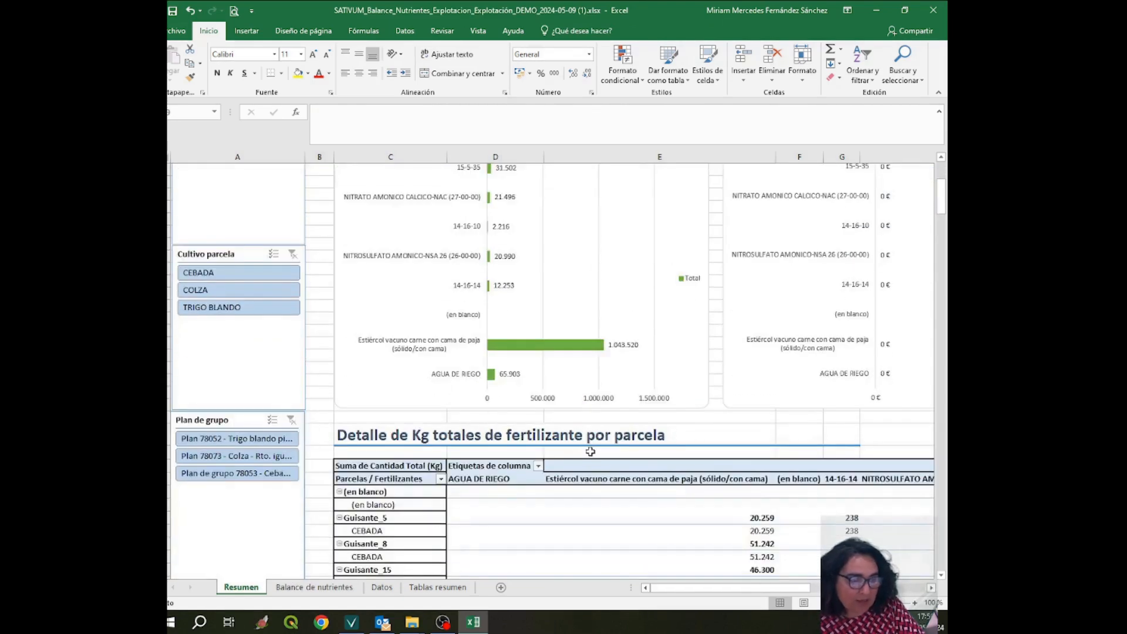
{"action": "scroll", "coordinate": [589, 452], "scroll_direction": "down", "scroll_amount": 9}
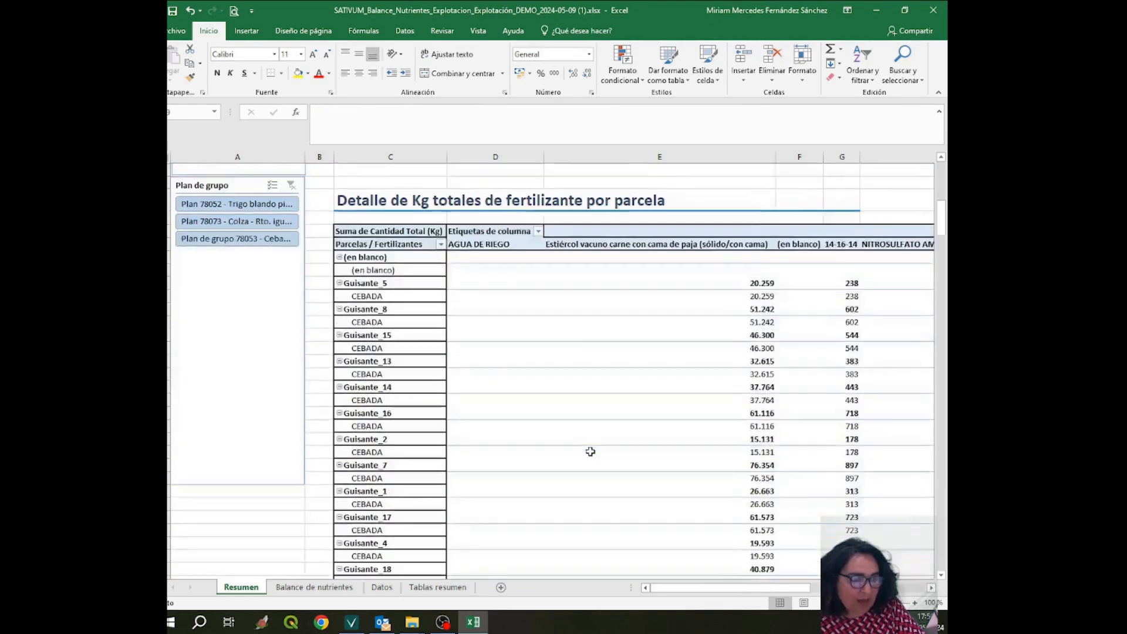
- Look through the Balance de nutrientes table, then the Datos and Tablas resumen sheets
{"action": "left_click", "coordinate": [332, 590]}
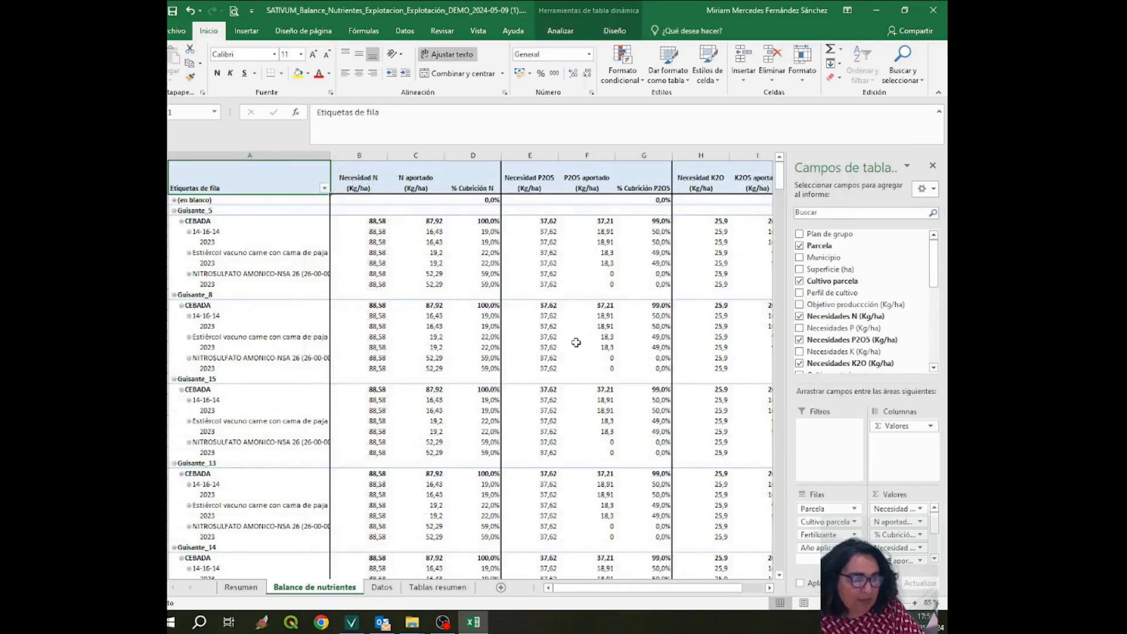
{"action": "scroll", "coordinate": [576, 342], "scroll_direction": "down", "scroll_amount": 1}
{"action": "scroll", "coordinate": [575, 342], "scroll_direction": "down", "scroll_amount": 5}
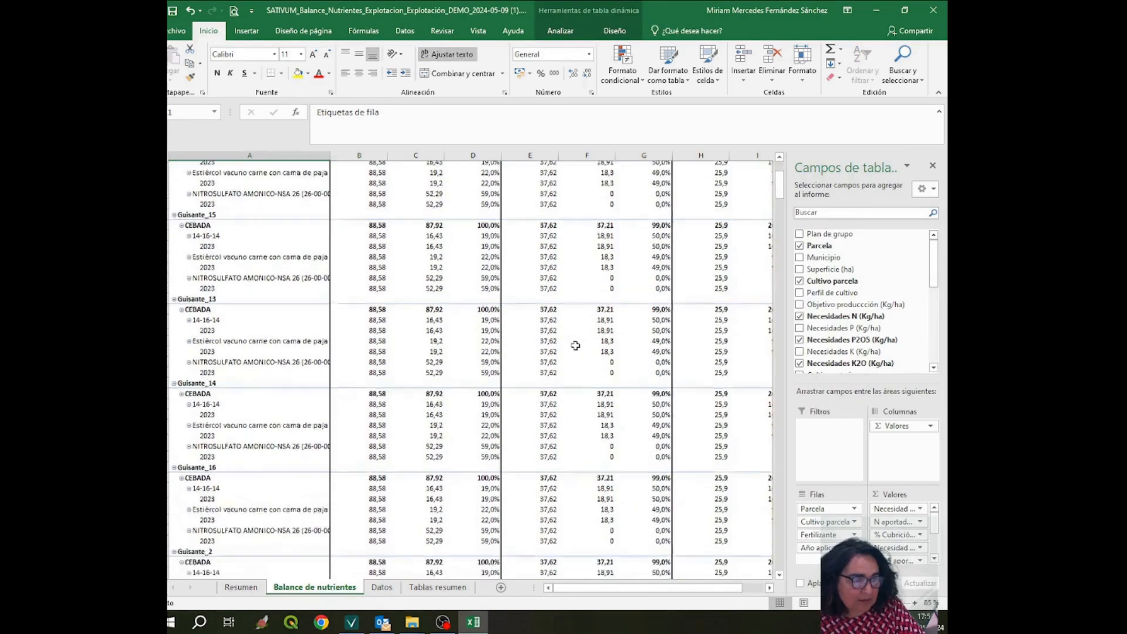
{"action": "scroll", "coordinate": [575, 345], "scroll_direction": "down", "scroll_amount": 4}
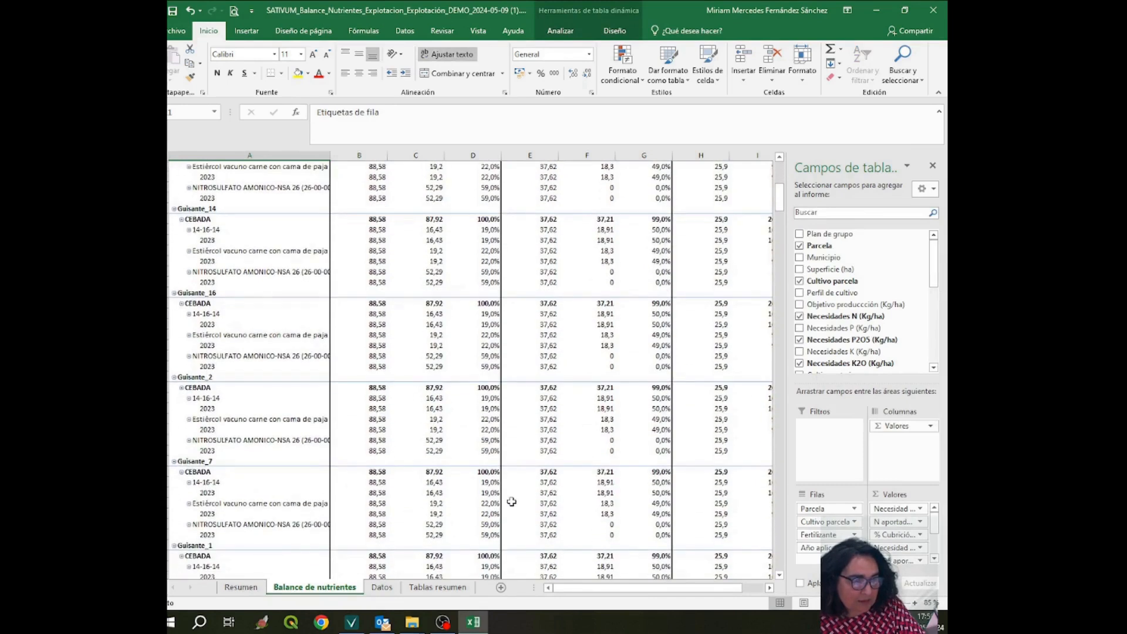
{"action": "left_click", "coordinate": [382, 587]}
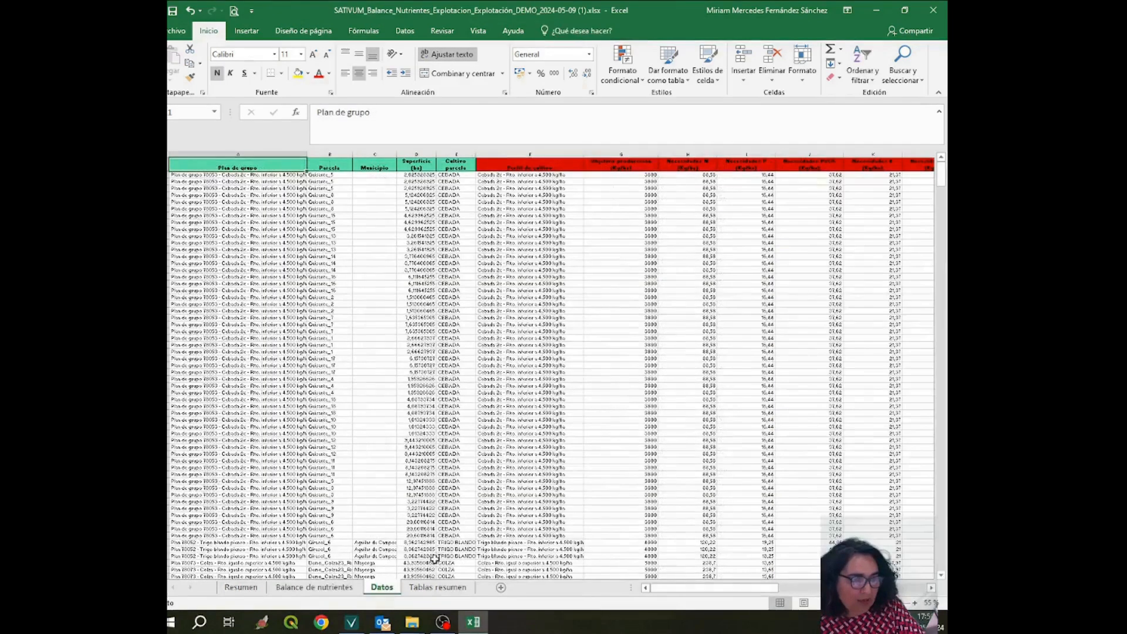
{"action": "left_click", "coordinate": [437, 587]}
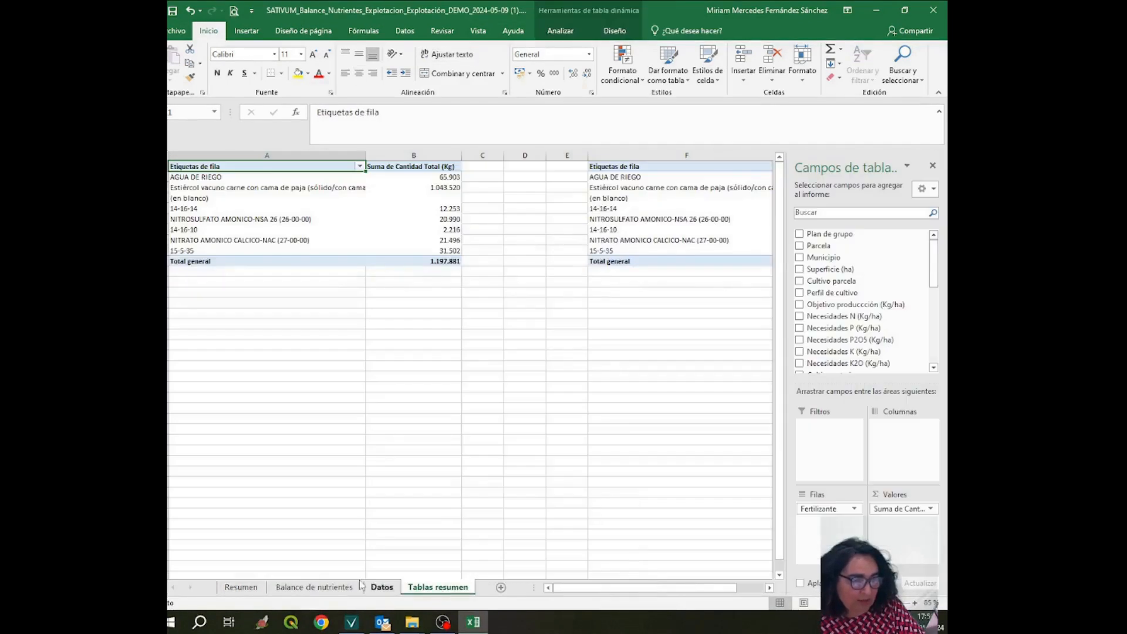
- Filter the Resumen sheet by the municipality Mayorga and review the resulting fertiliser quantities
{"action": "left_click", "coordinate": [249, 588]}
{"action": "scroll", "coordinate": [404, 426], "scroll_direction": "up", "scroll_amount": 15}
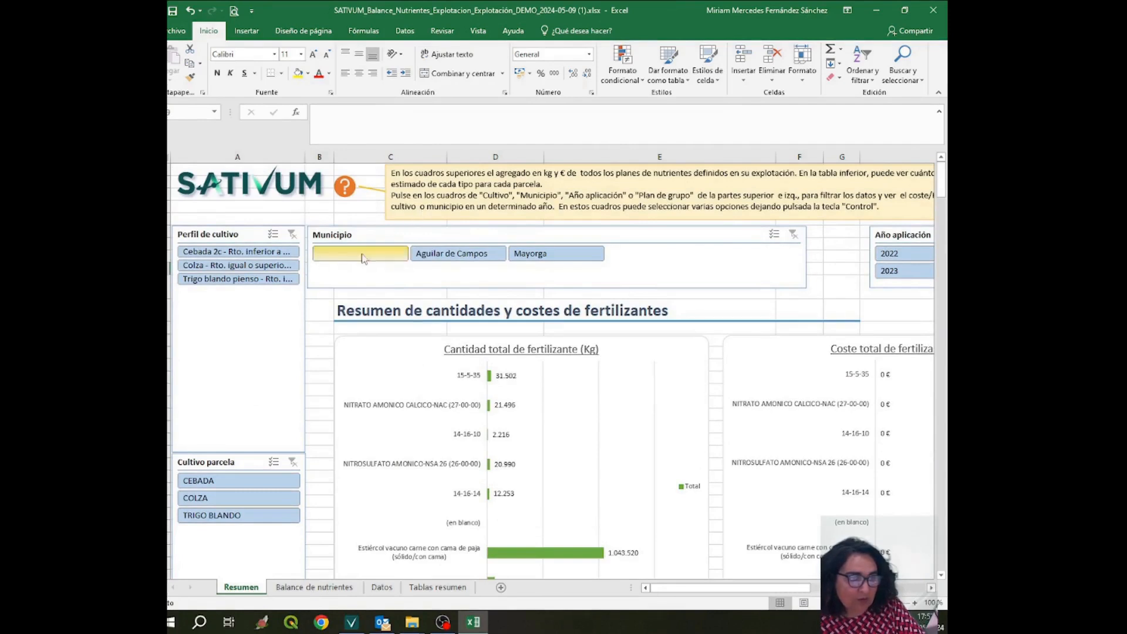
{"action": "left_click", "coordinate": [539, 265]}
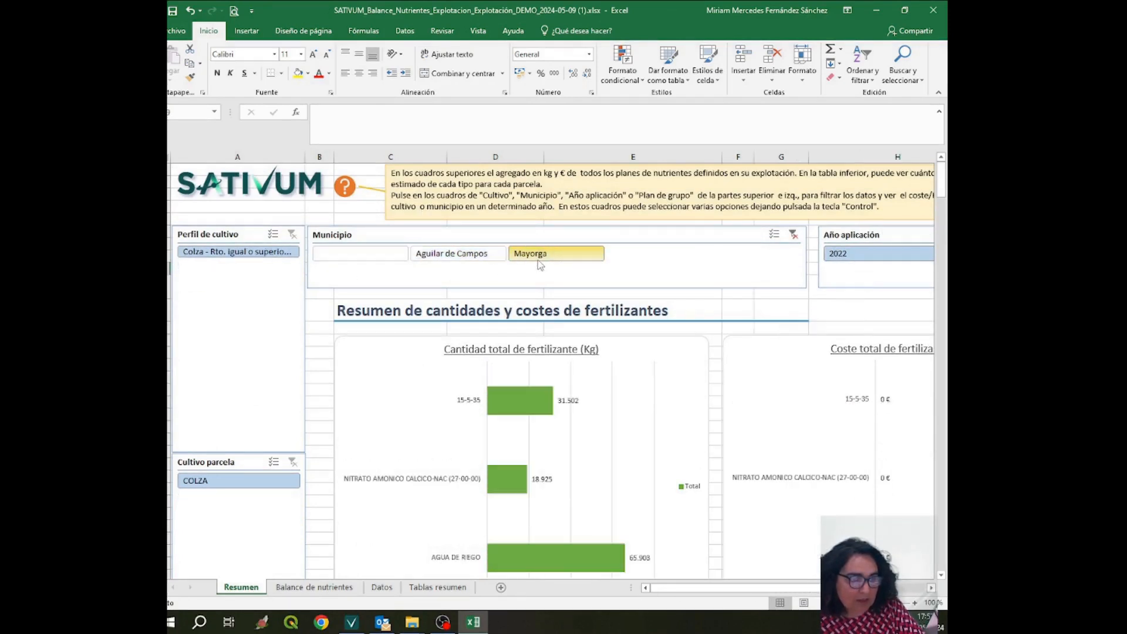
{"action": "scroll", "coordinate": [510, 272], "scroll_direction": "down", "scroll_amount": 8}
{"action": "scroll", "coordinate": [510, 271], "scroll_direction": "up", "scroll_amount": 8}
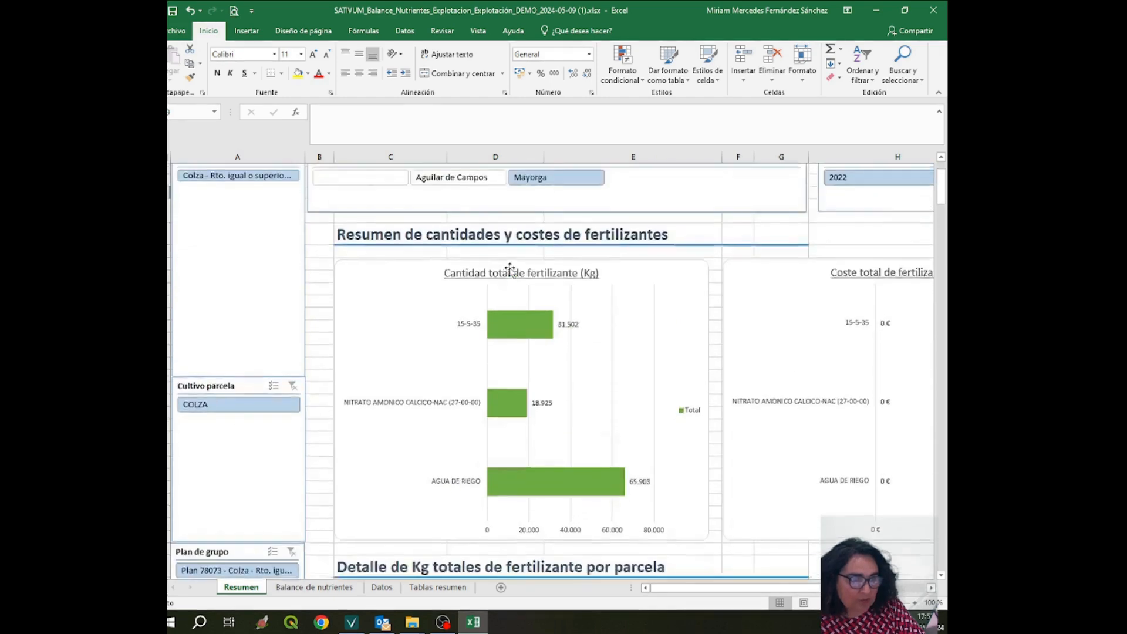
- Switch the municipality filter to Aguilar de Campos and check the total fertiliser quantities and costs
{"action": "left_click", "coordinate": [474, 256]}
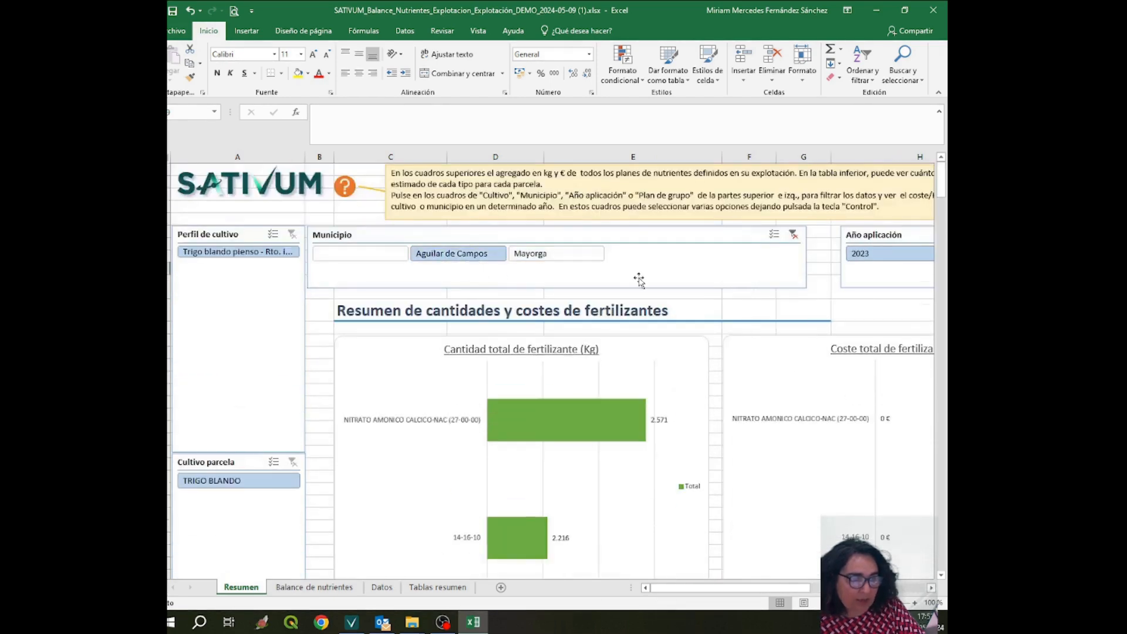
{"action": "scroll", "coordinate": [638, 280], "scroll_direction": "down", "scroll_amount": 5}
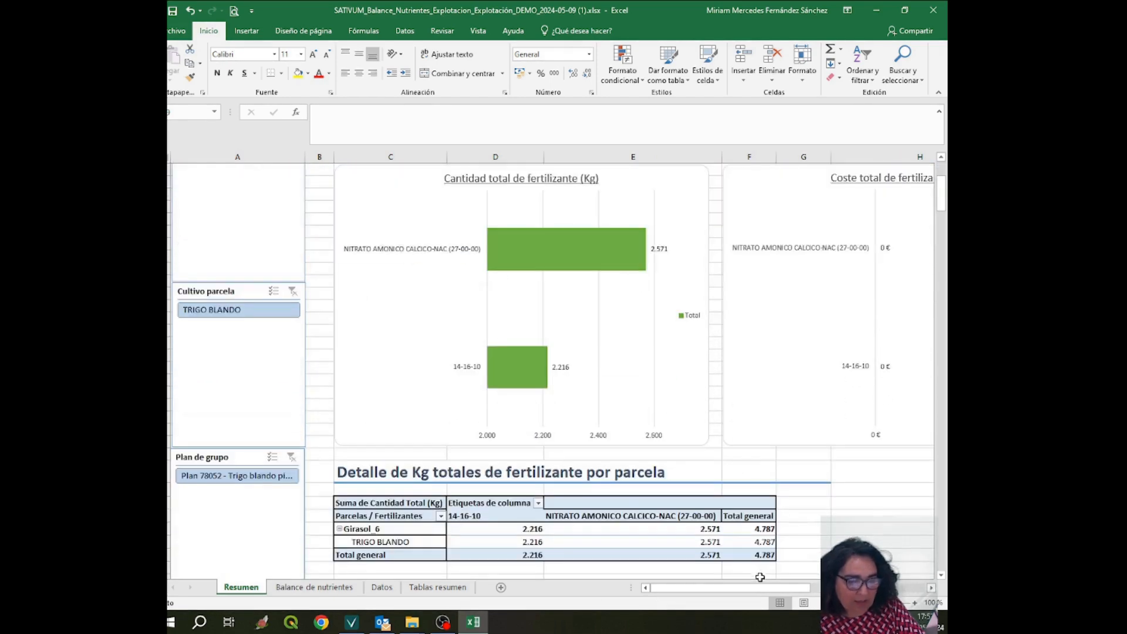
{"action": "left_click_drag", "start_coordinate": [774, 589], "coordinate": [801, 589]}
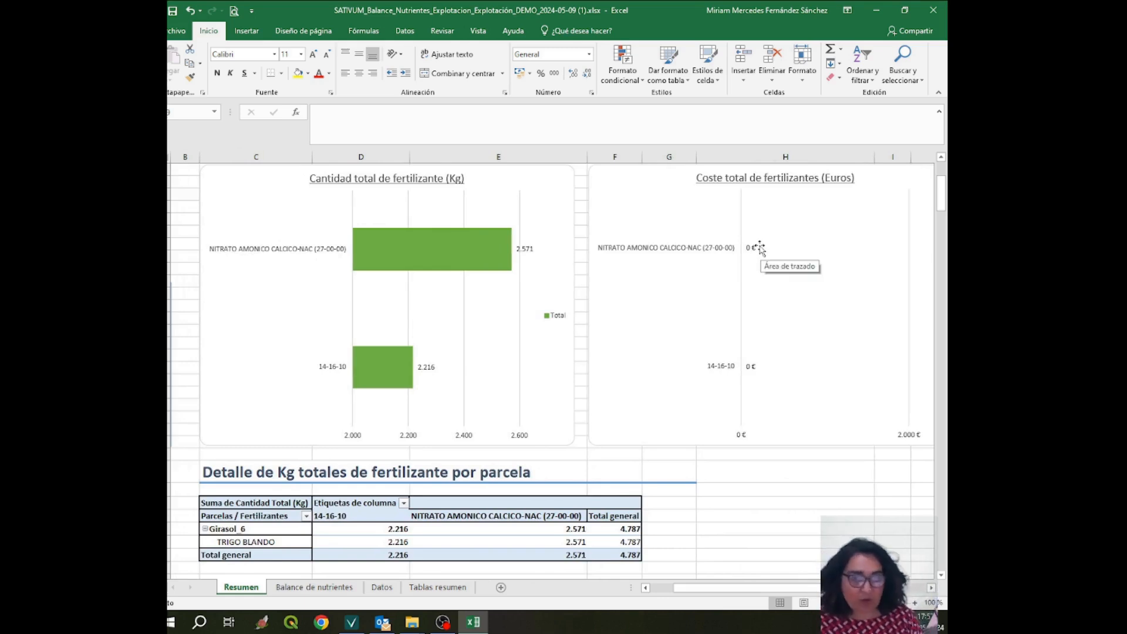
{"action": "scroll", "coordinate": [776, 270], "scroll_direction": "up", "scroll_amount": 5}
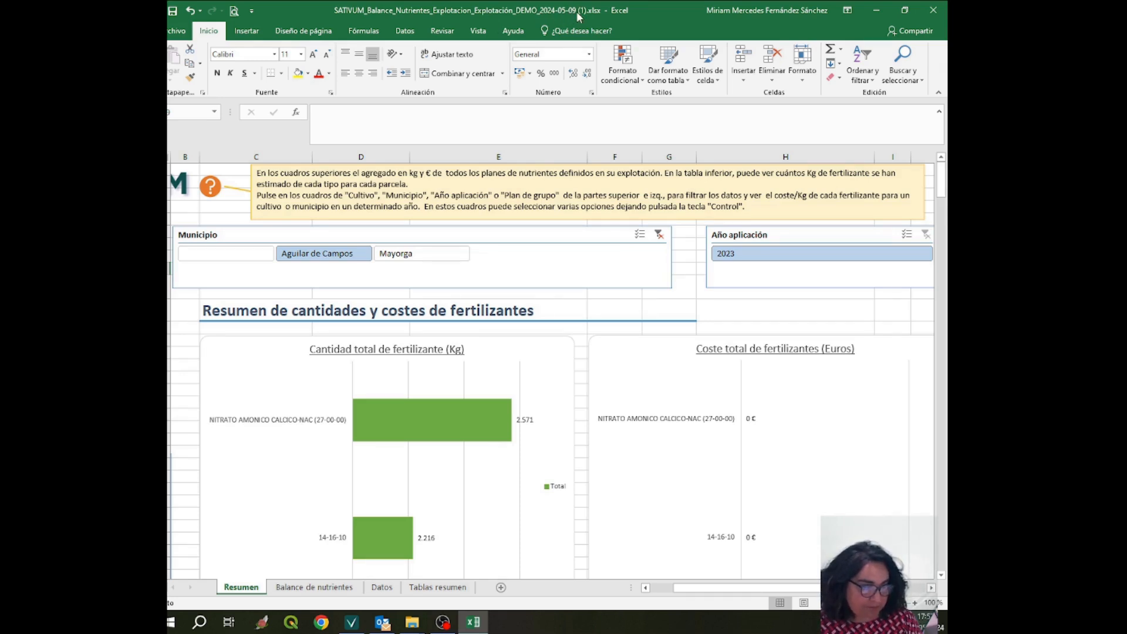
- Close the exported workbook without saving changes and go back to the plot list in SATIVUM
{"action": "left_click", "coordinate": [933, 12]}
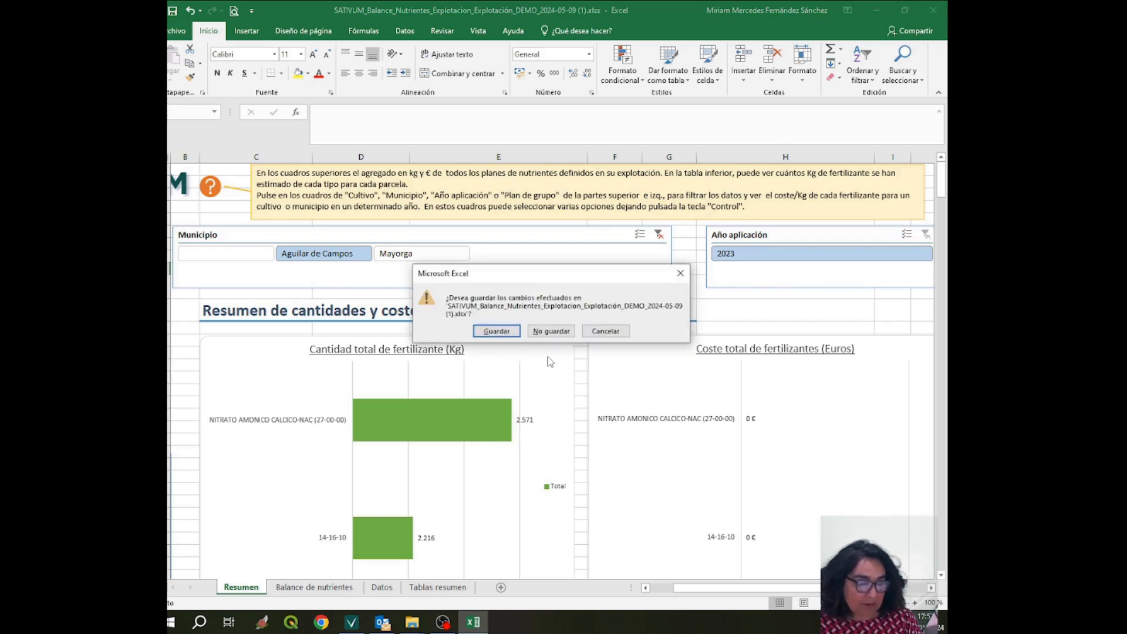
{"action": "left_click", "coordinate": [547, 332]}
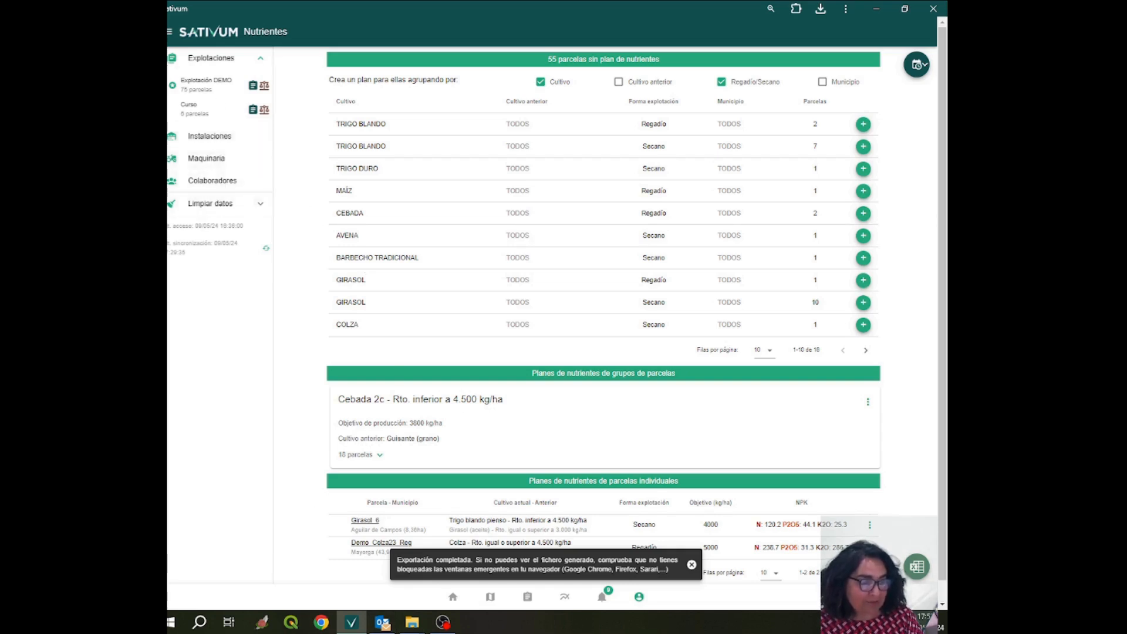
{"action": "left_click", "coordinate": [454, 601]}
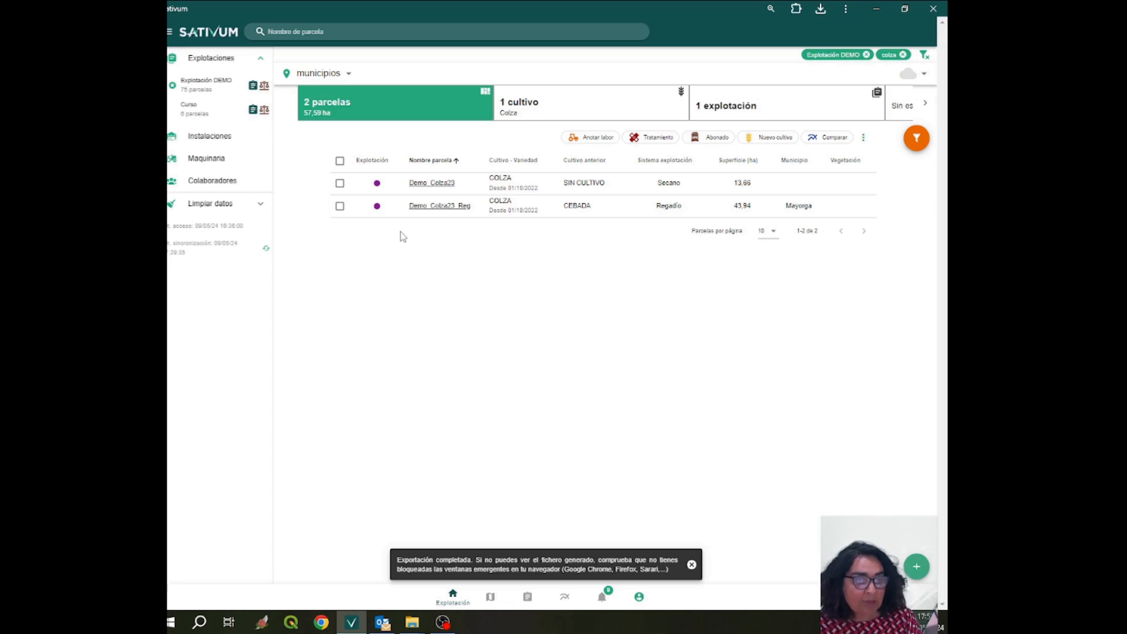
- Select the rainfed rapeseed plot Demo_Colza23, check its available actions and open its detail page
{"action": "left_click", "coordinate": [340, 183]}
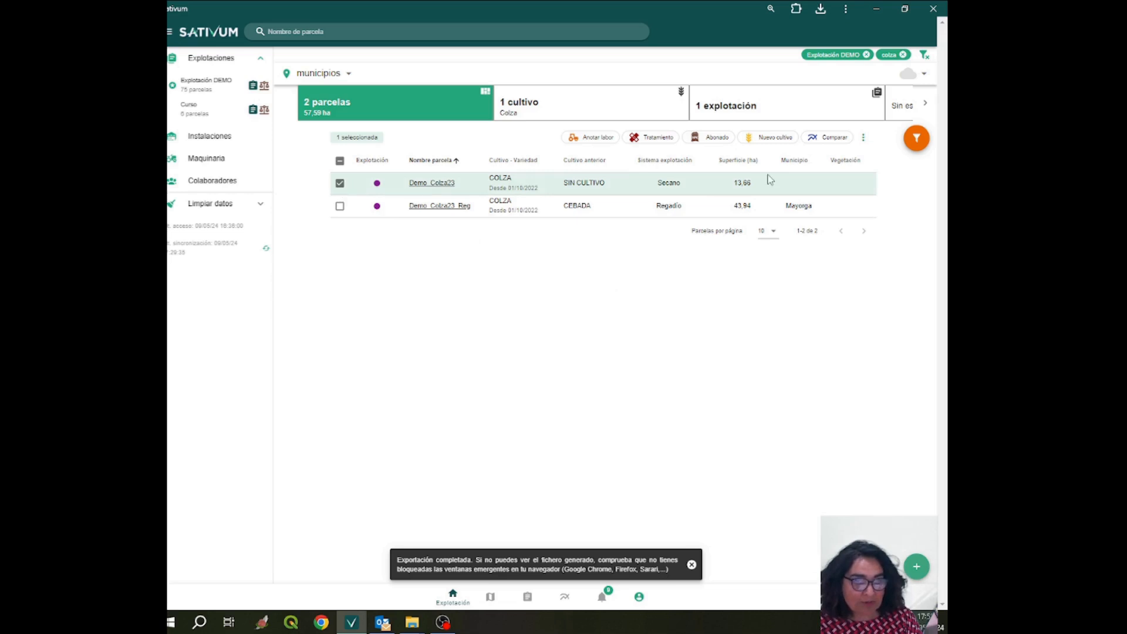
{"action": "left_click", "coordinate": [862, 137]}
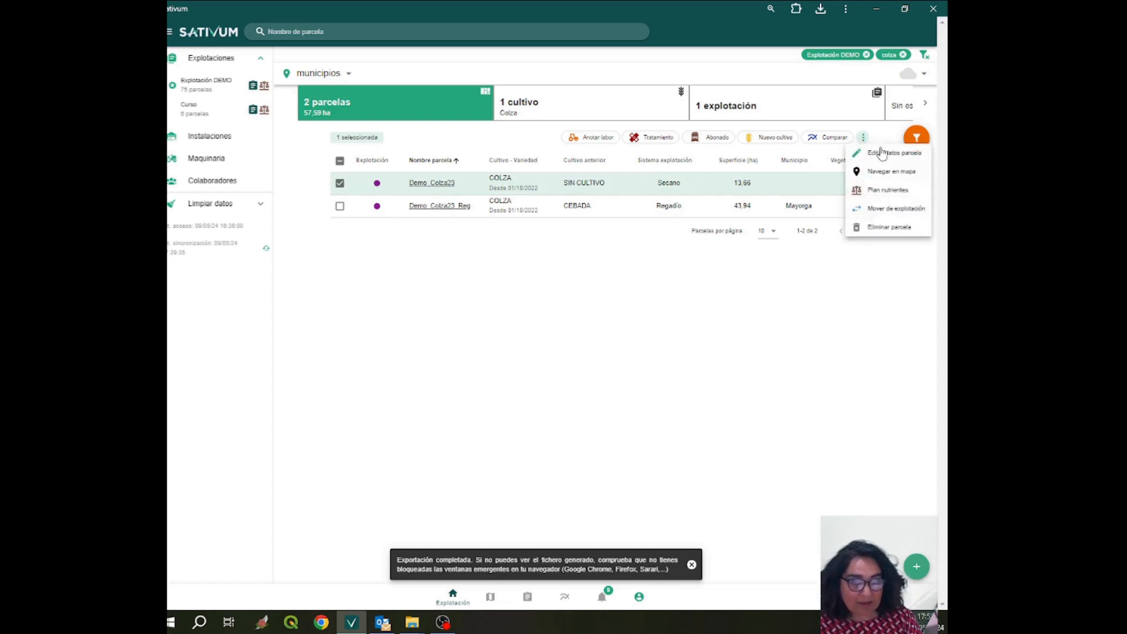
{"action": "left_click", "coordinate": [443, 186]}
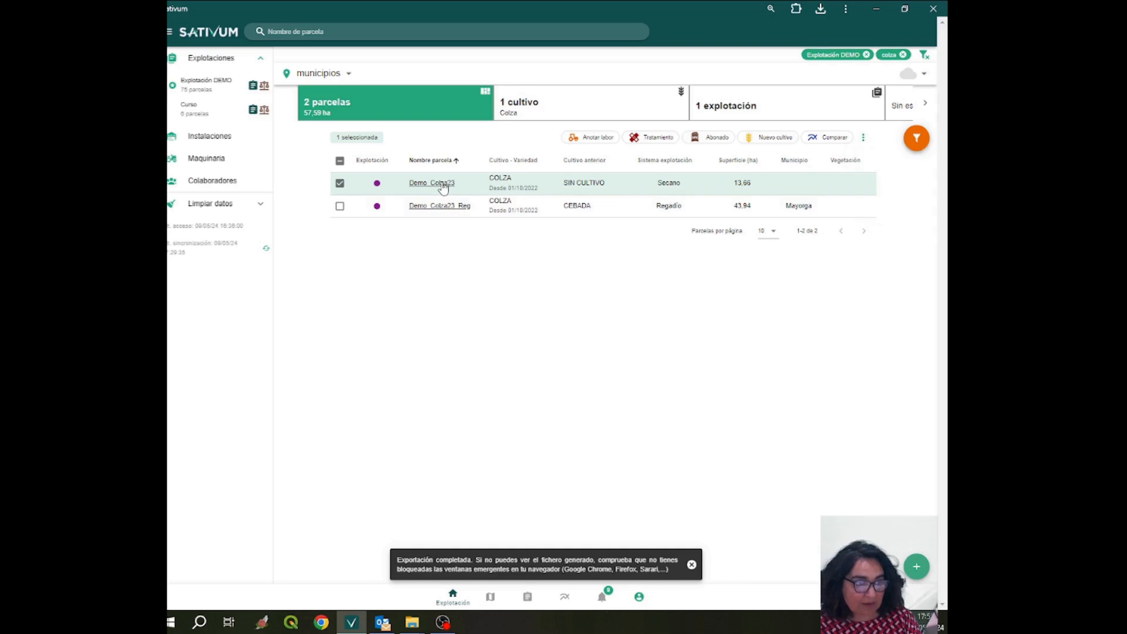
{"action": "left_click", "coordinate": [443, 186]}
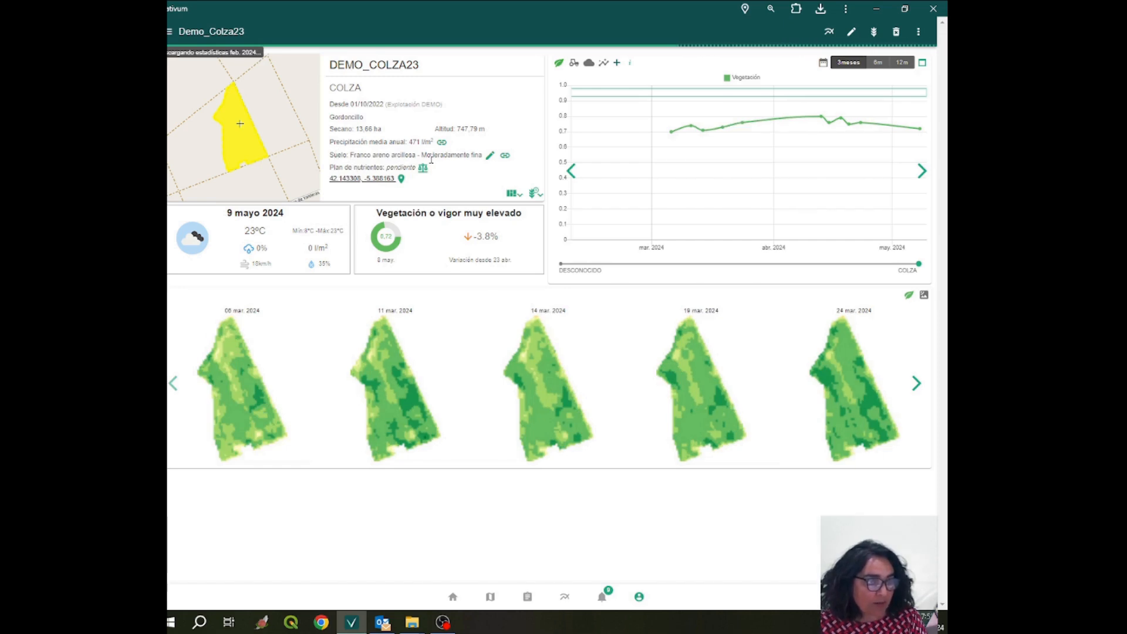
- Examine the soil properties of Demo_Colza23 with custom soil data enabled, and discard the change
{"action": "left_click", "coordinate": [489, 154]}
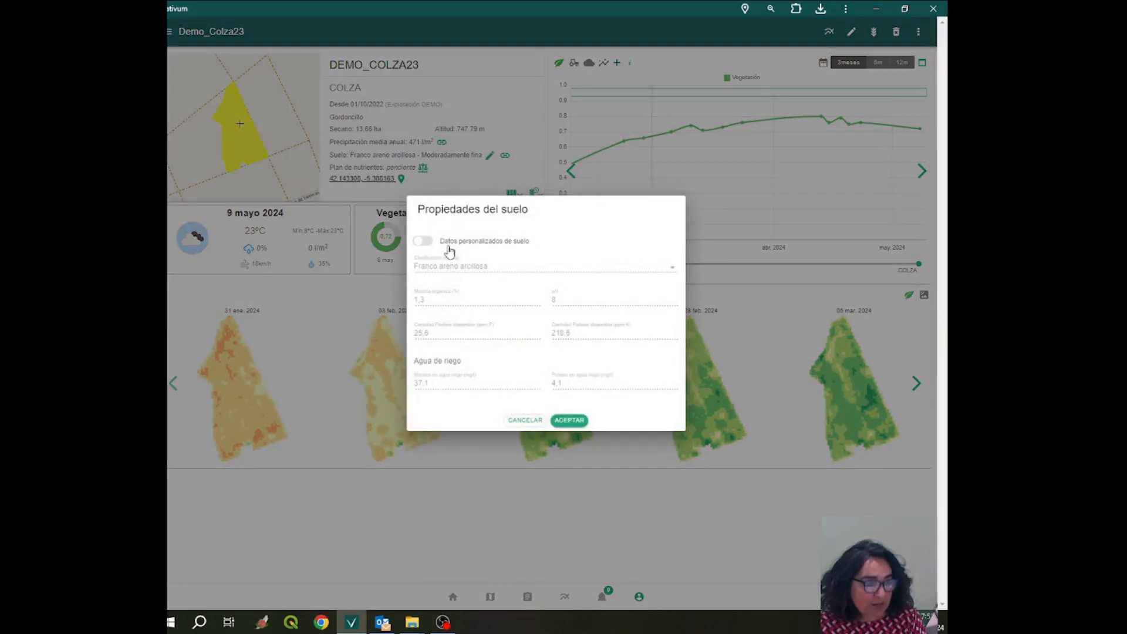
{"action": "left_click", "coordinate": [422, 241]}
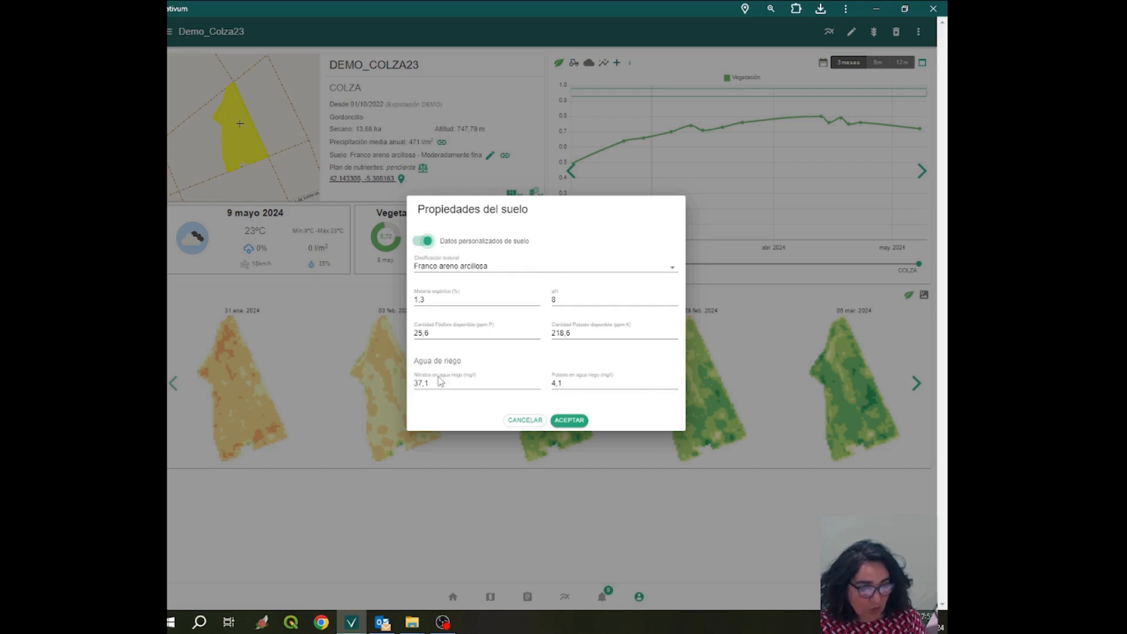
{"action": "left_click", "coordinate": [521, 421]}
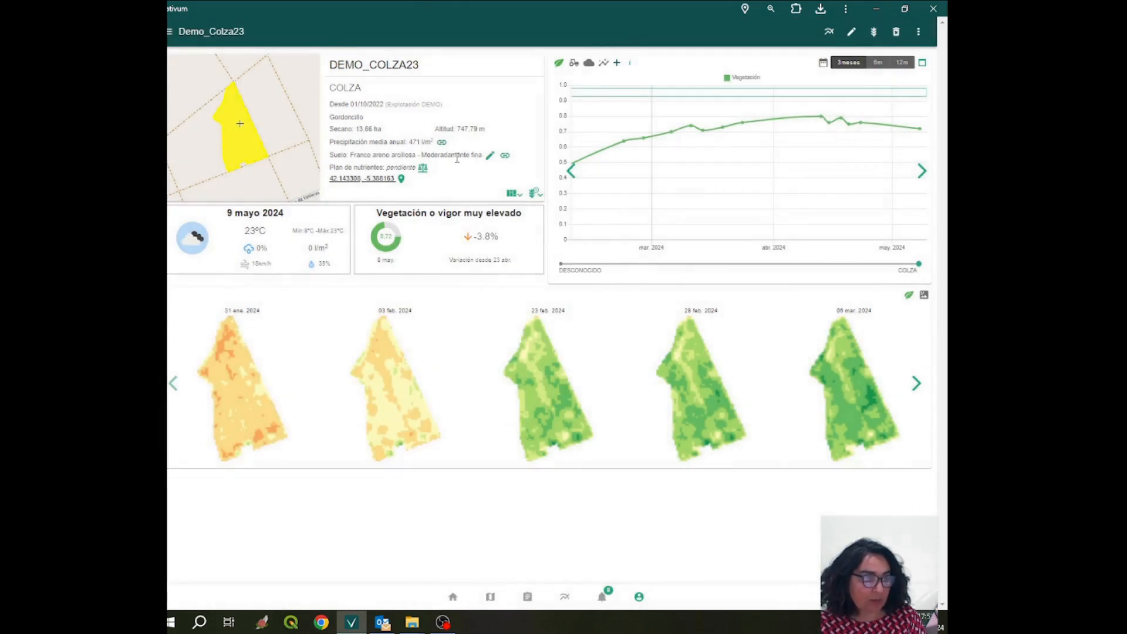